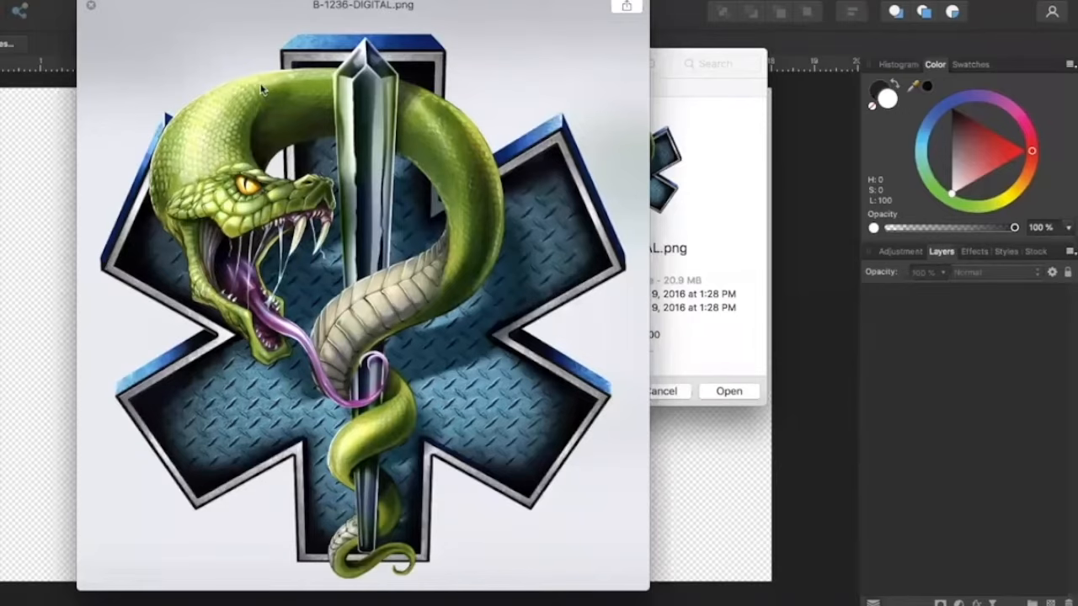
Preview the PNG artwork files in the 2 Gang Sheet Setup folder one after another, without opening any
key("Down")
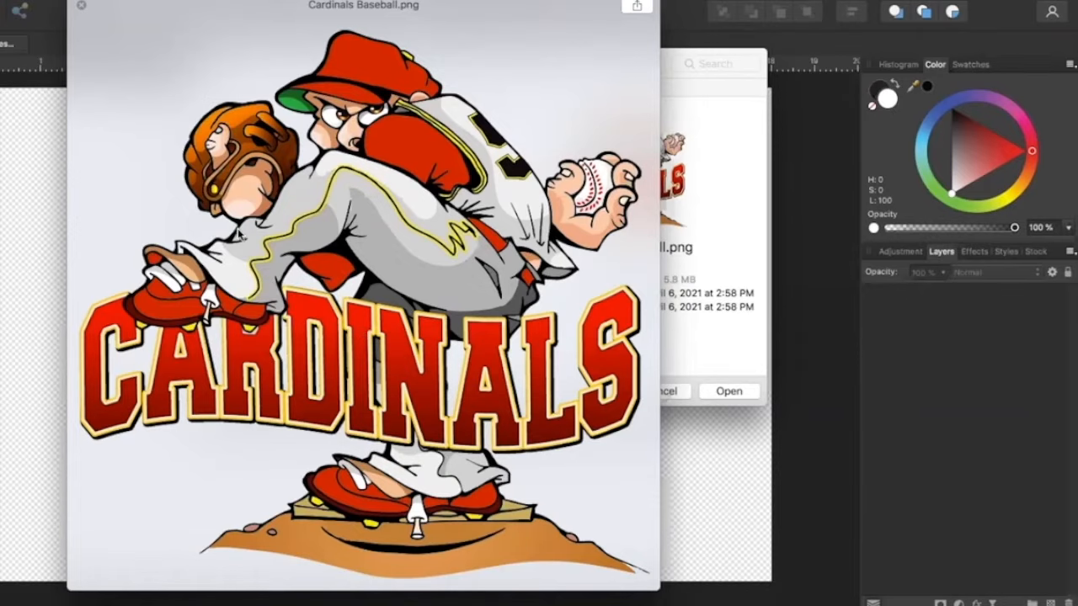
key("Down")
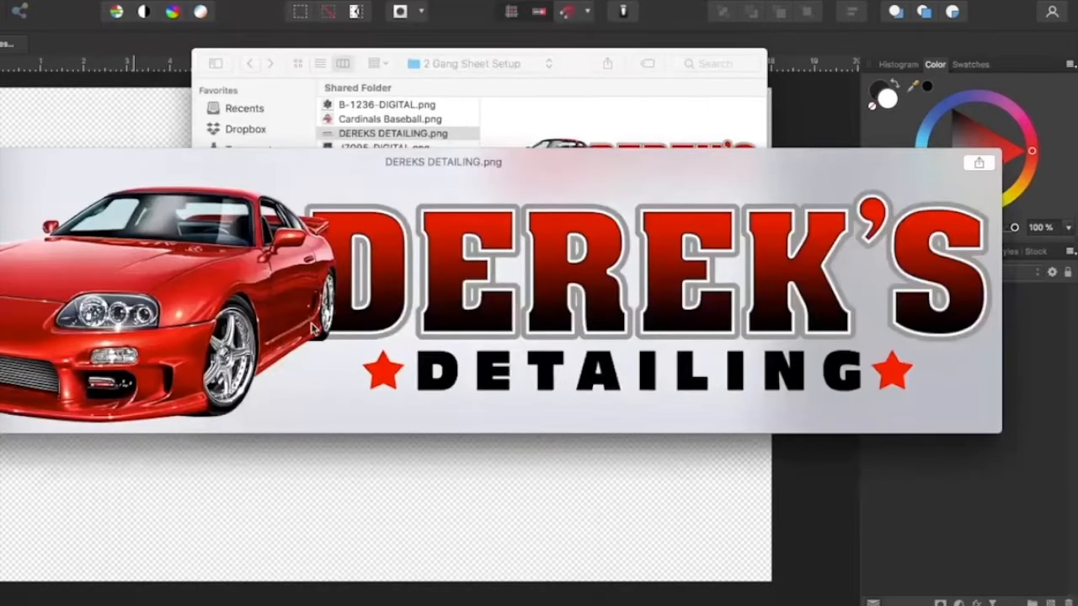
key("Down")
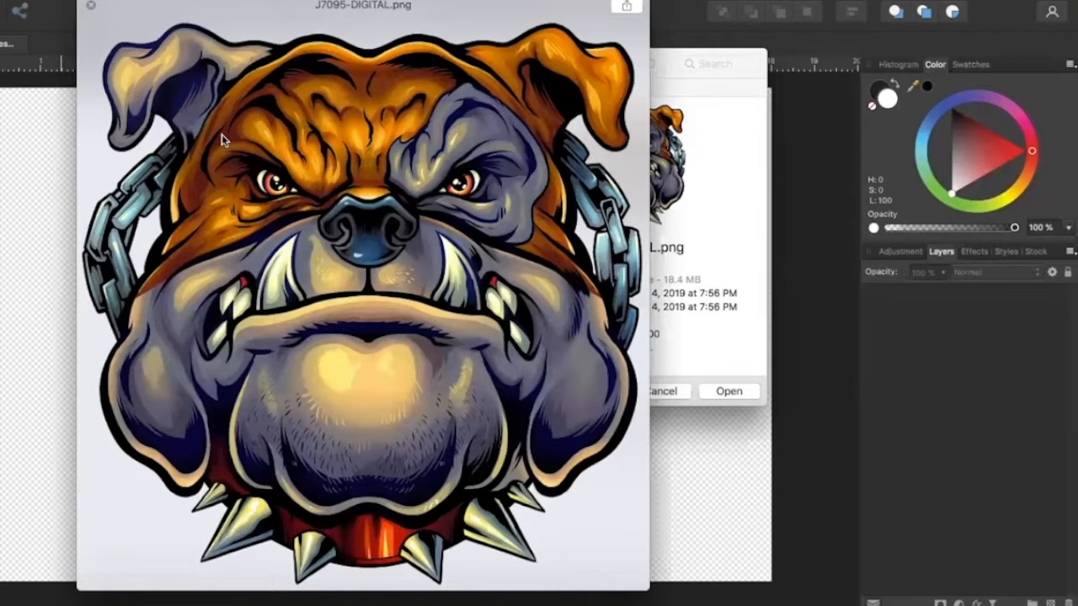
key("Down")
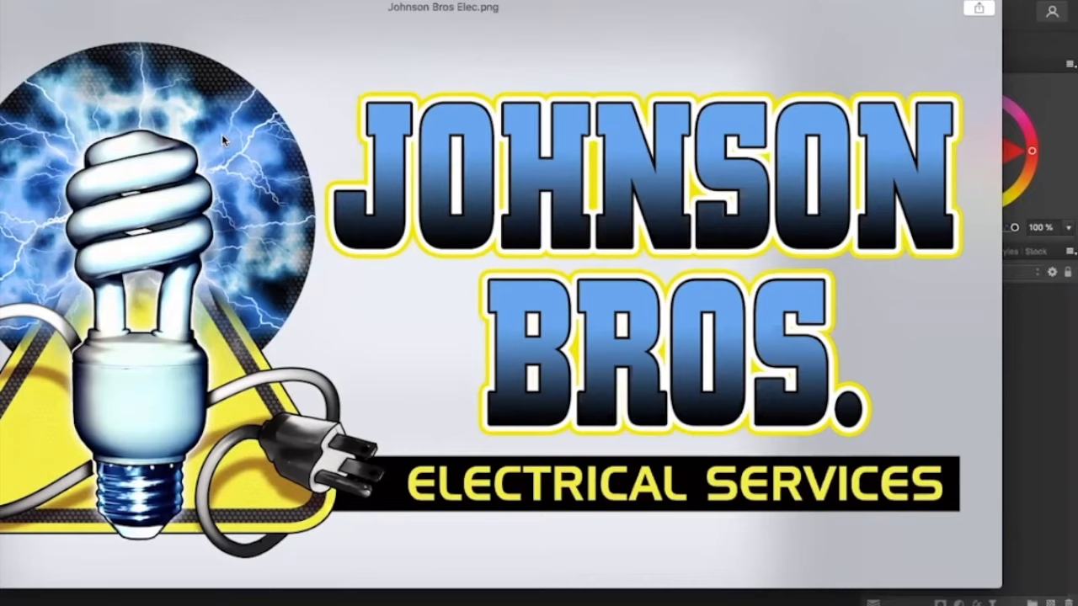
key("Down")
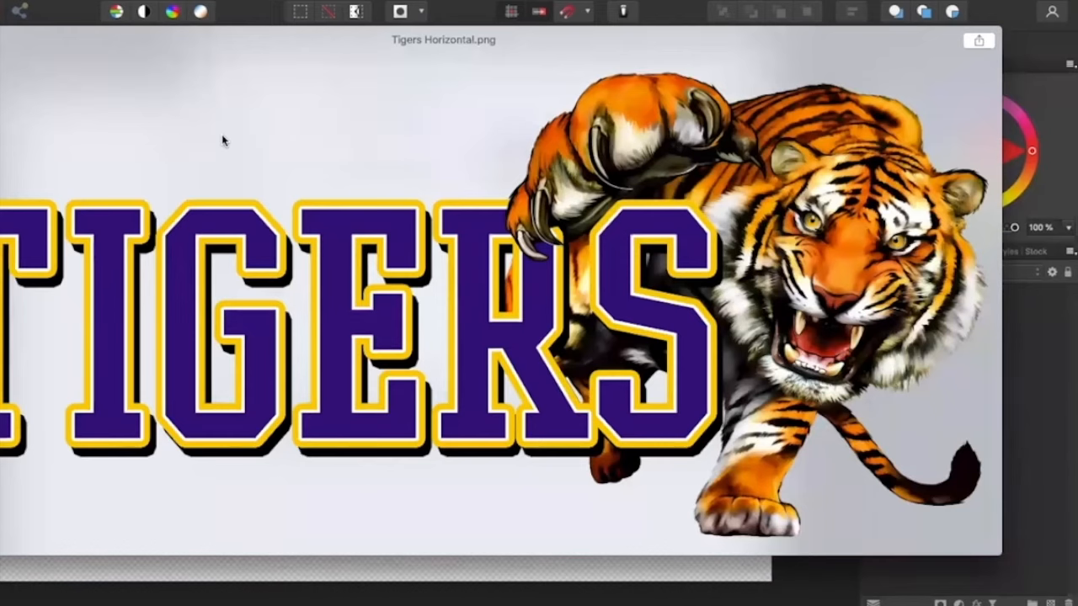
key("space")
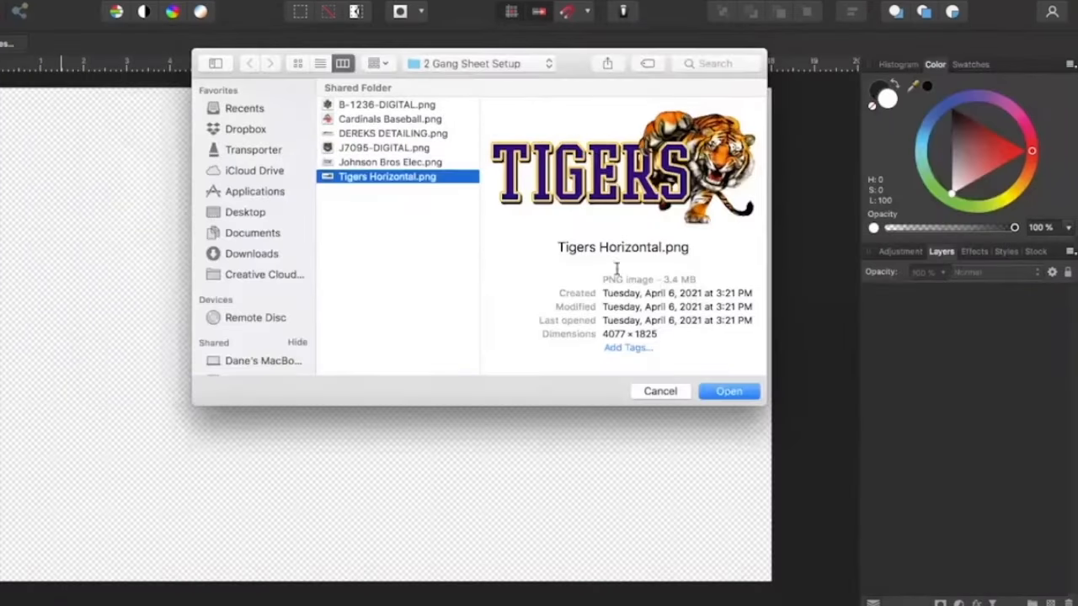
left_click(661, 396)
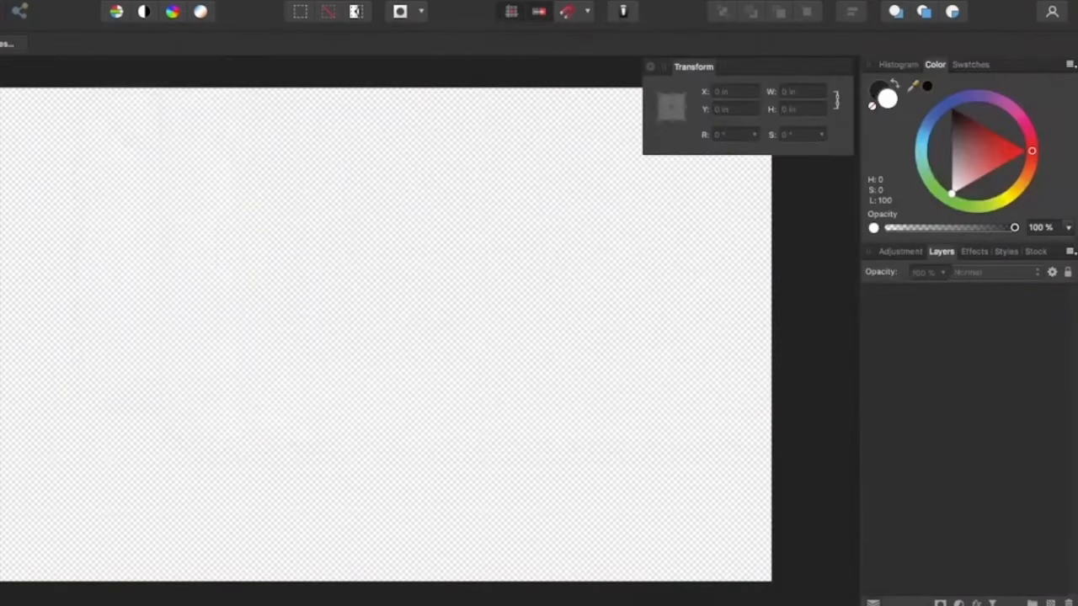
Place the image Tigers Horizontal.png on the empty canvas
left_click(22, 0)
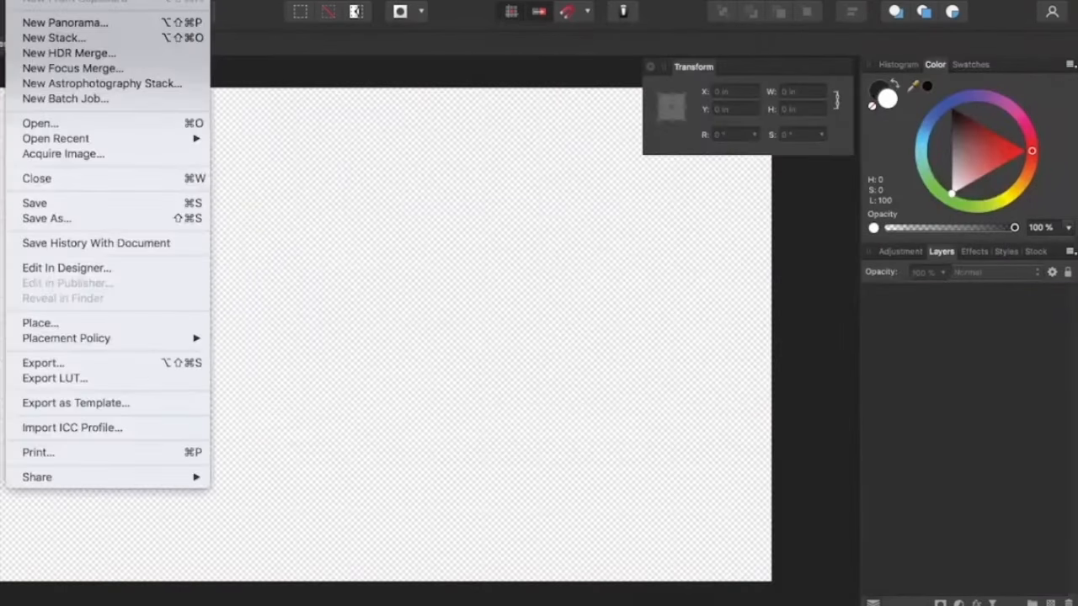
left_click(43, 324)
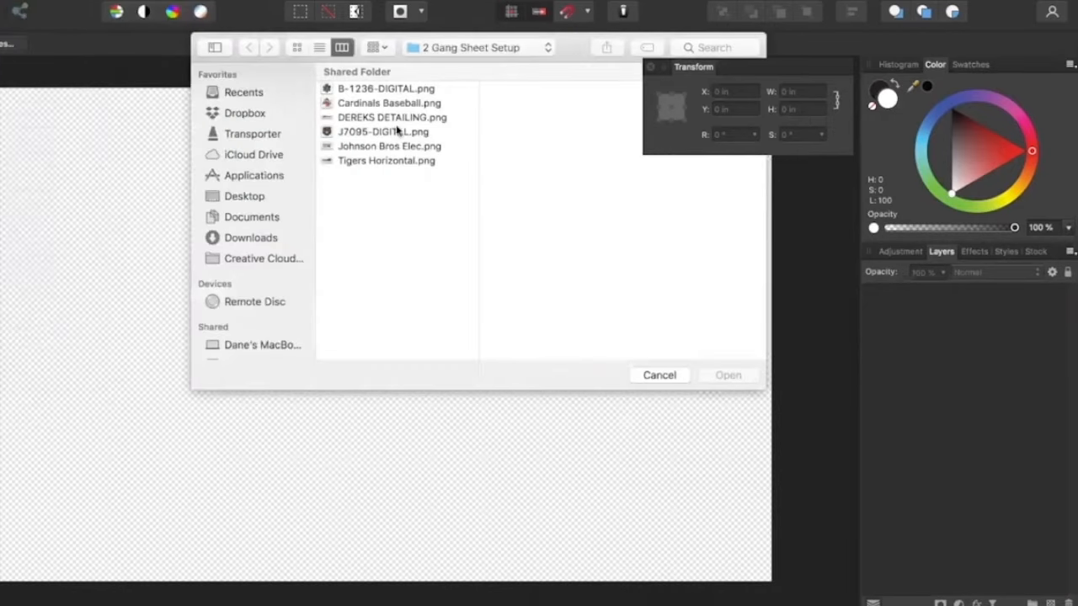
left_click(366, 162)
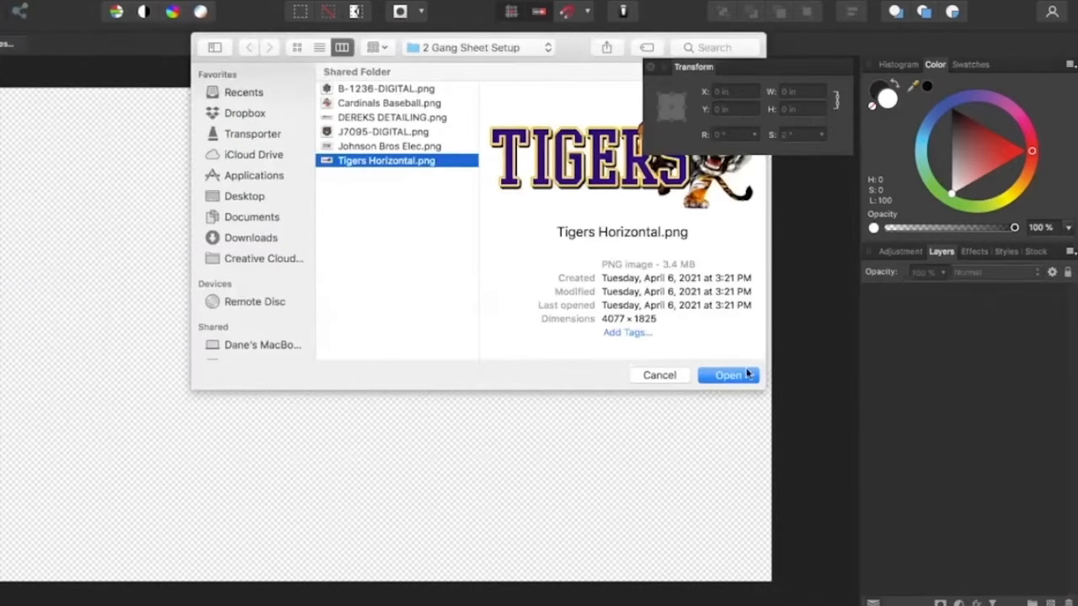
left_click(725, 376)
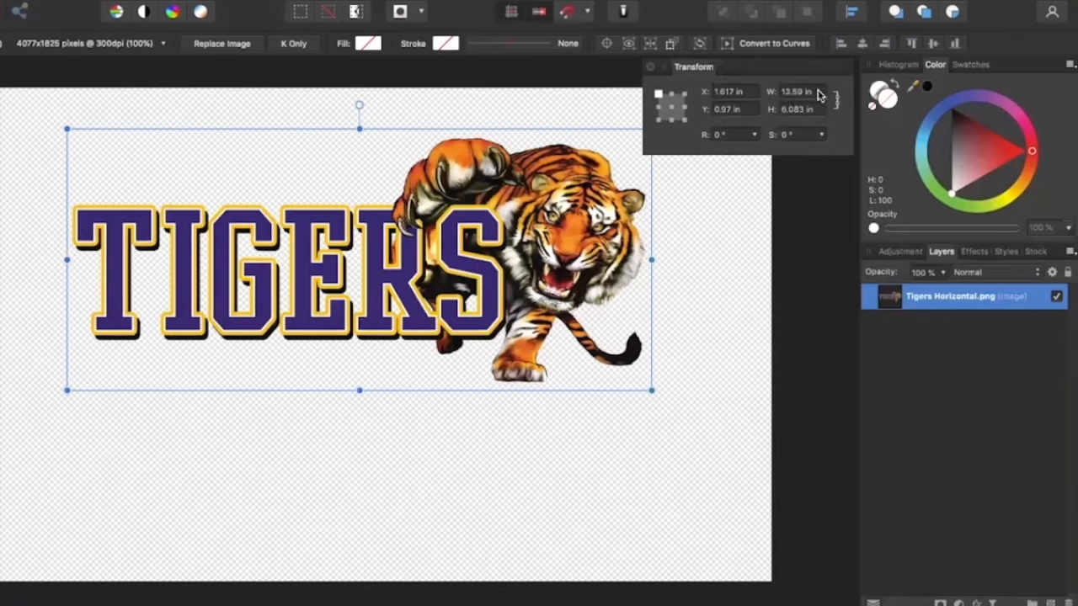
Set the Tigers image's width to 10 in and move it into the lower-right corner of the margin guides
left_click(815, 91)
type("10")
key("Return")
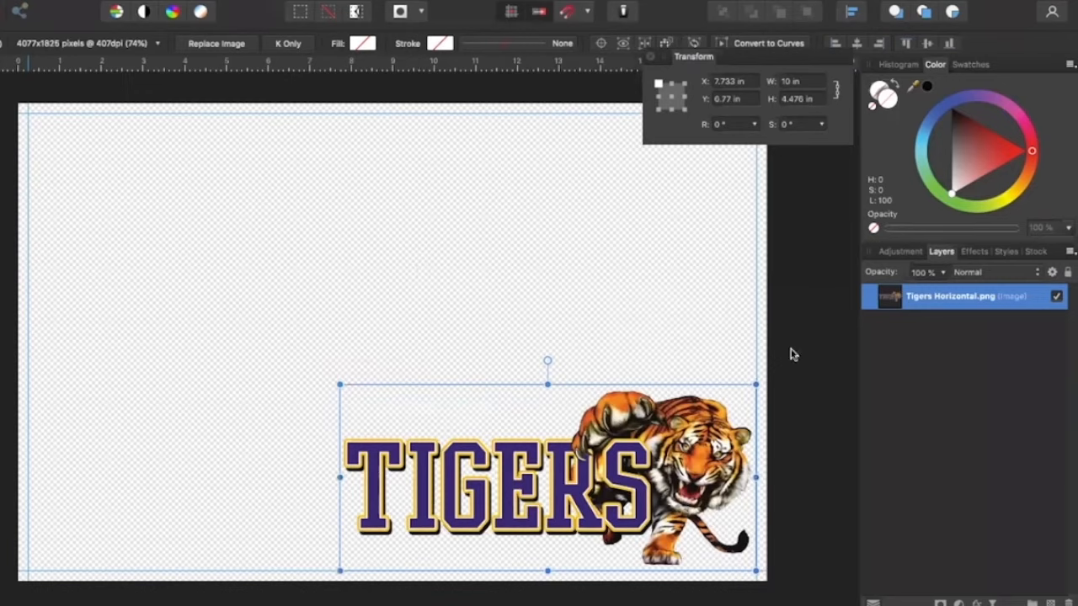
left_click(470, 326)
Place DEREKS DETAILING.png in the upper-left area of the canvas
left_click(21, 1)
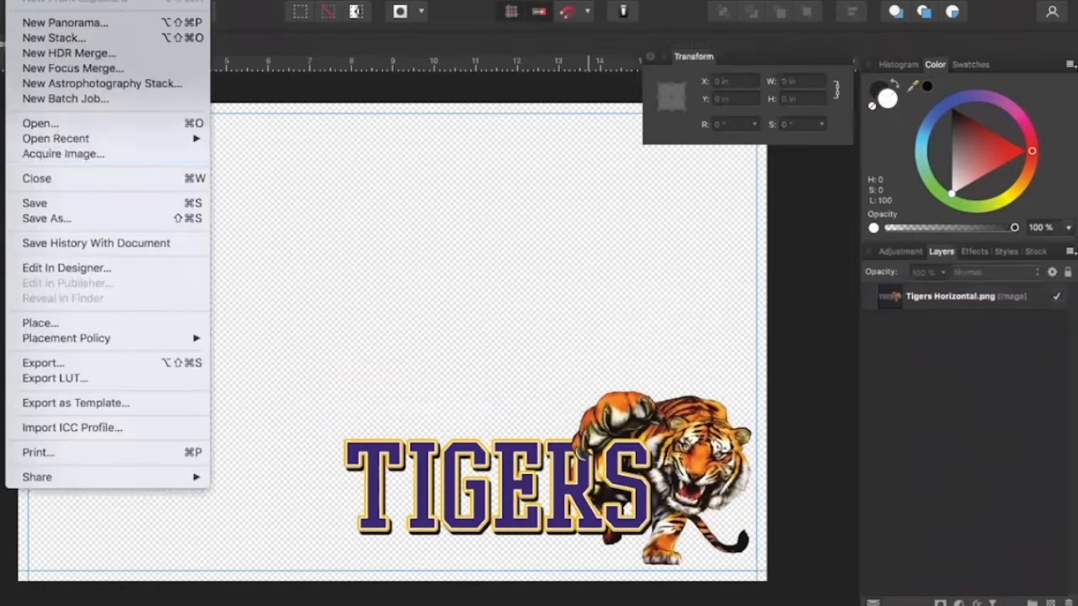
left_click(50, 325)
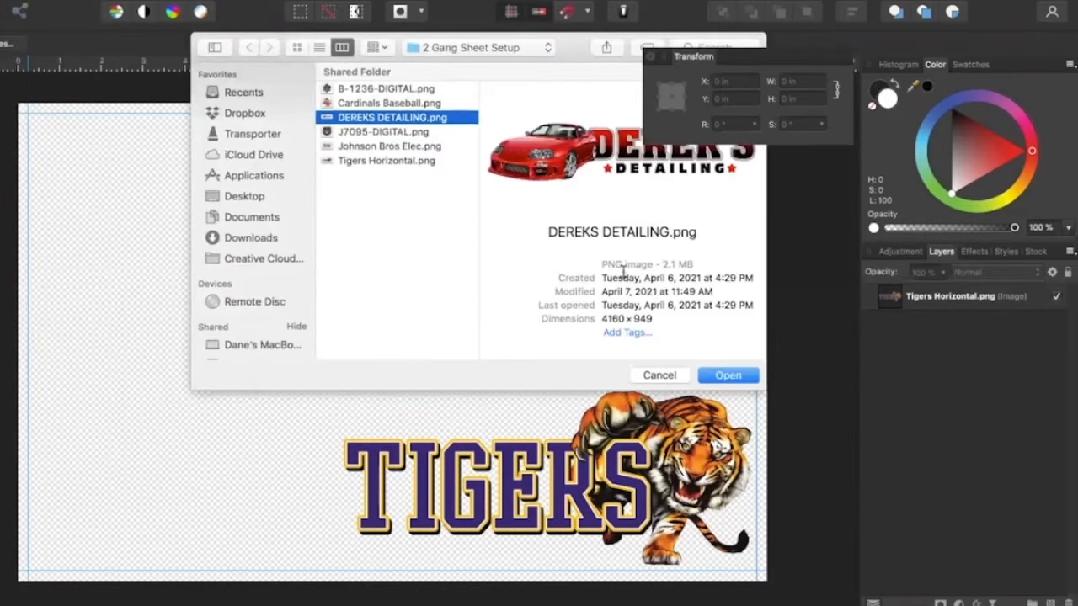
left_click(729, 377)
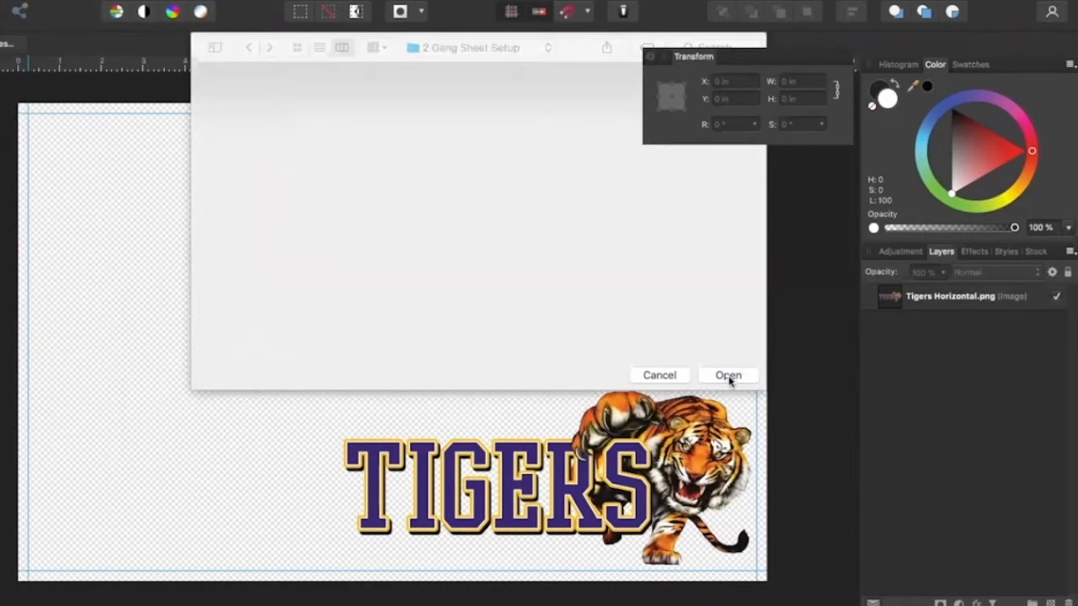
left_click(131, 204)
left_click_drag(210, 204, 395, 213)
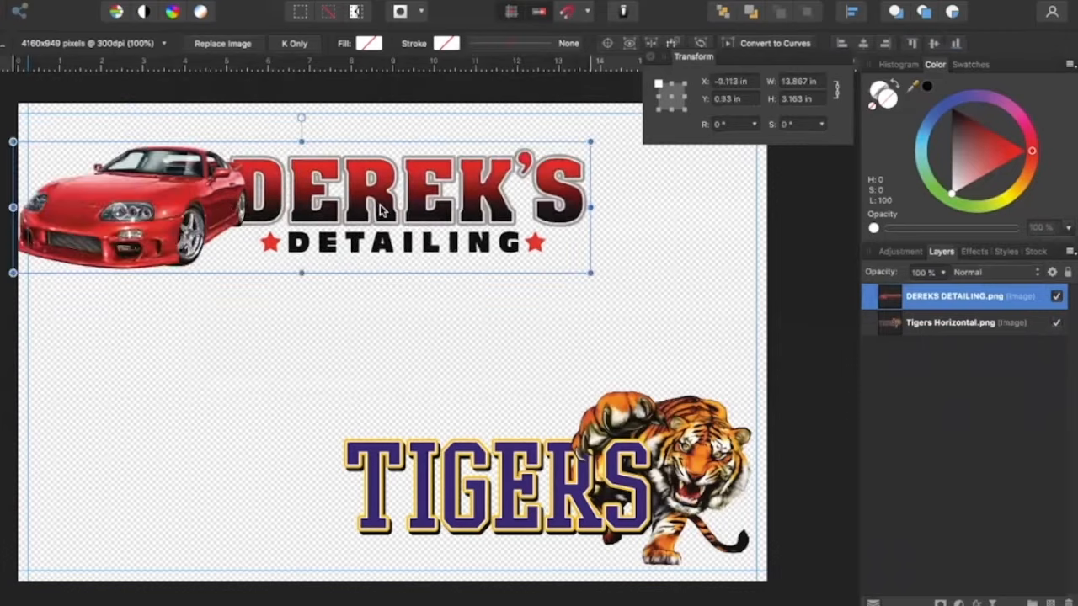
Set the Derek's Detailing image's width to 11 in and align it to the upper-left corner of the margin guides
type("11")
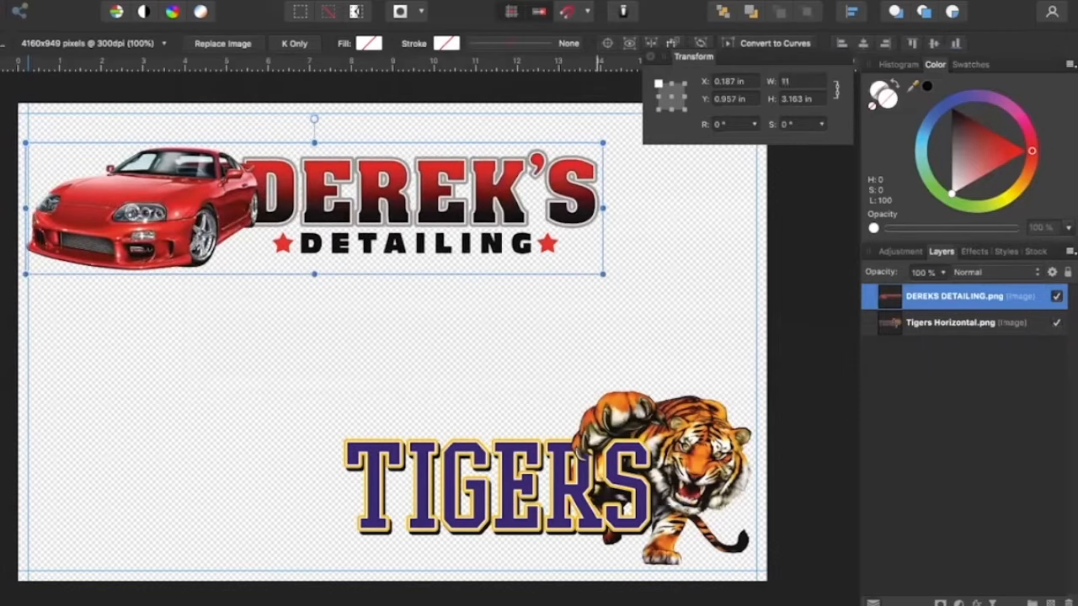
key("Return")
key("Escape")
left_click_drag(254, 219, 256, 186)
left_click(389, 349)
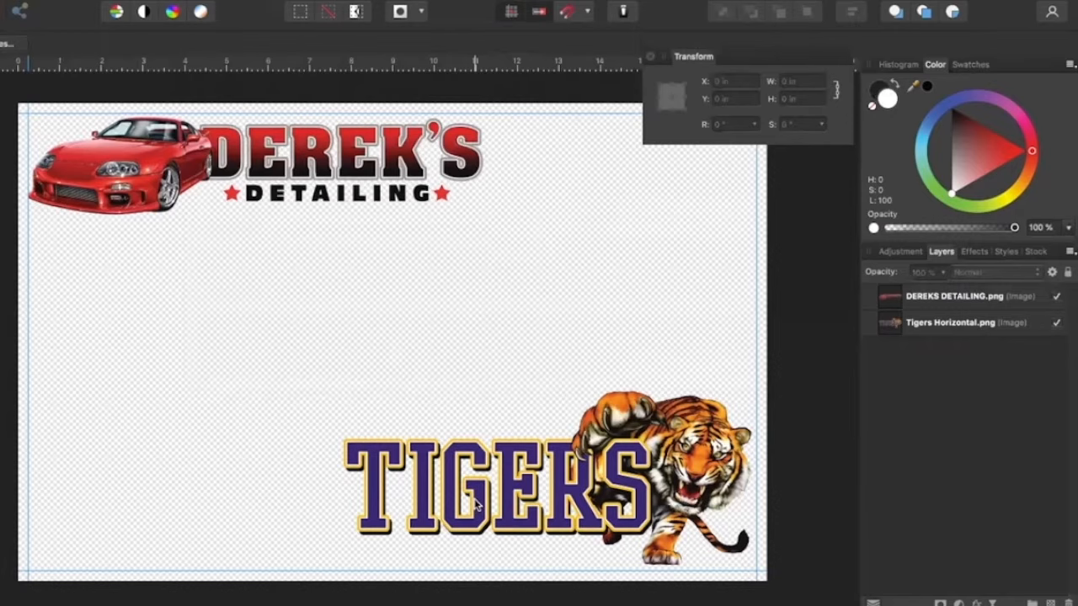
Place Cardinals Baseball.png on the canvas
left_click(20, 1)
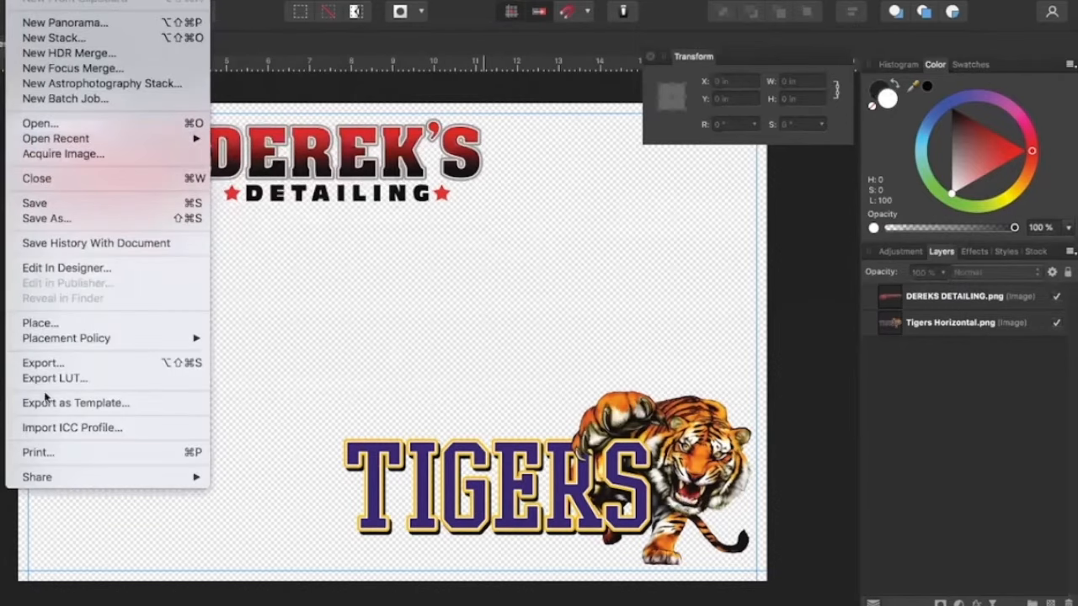
left_click(37, 325)
left_click(366, 103)
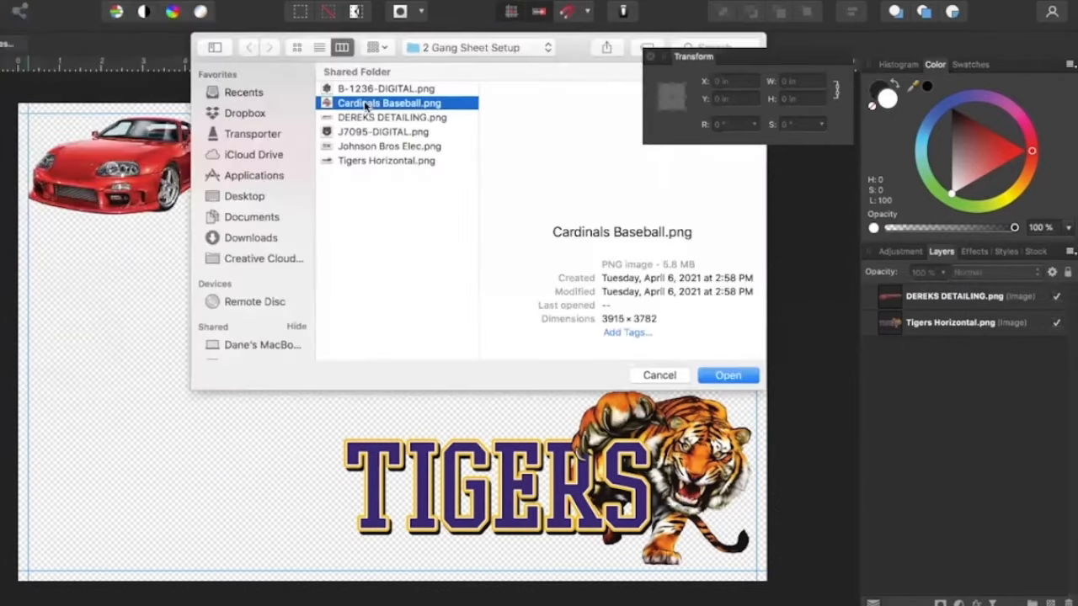
left_click(705, 374)
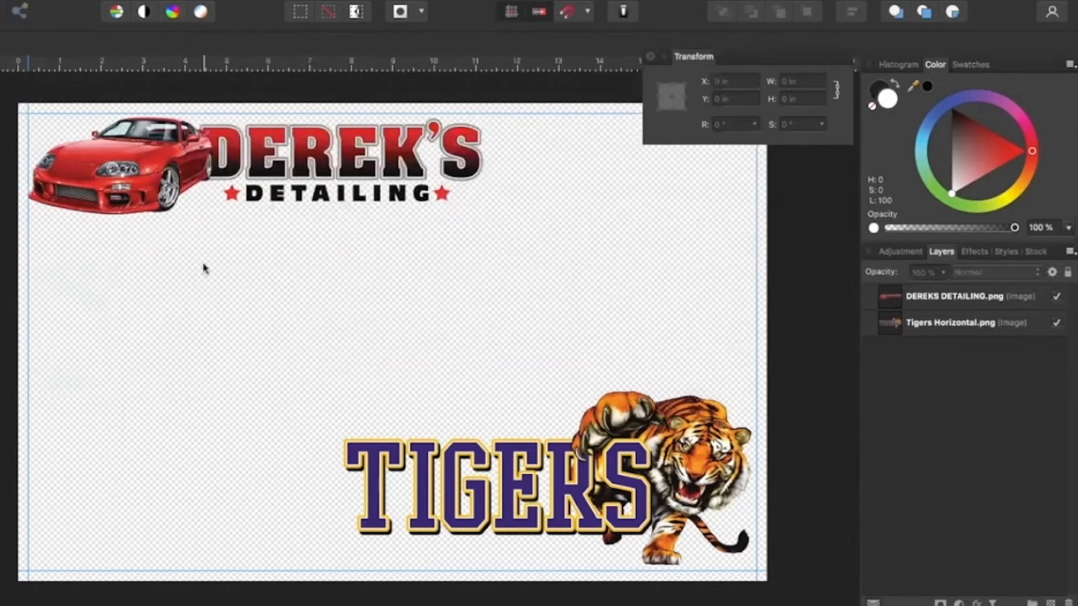
left_click(203, 268)
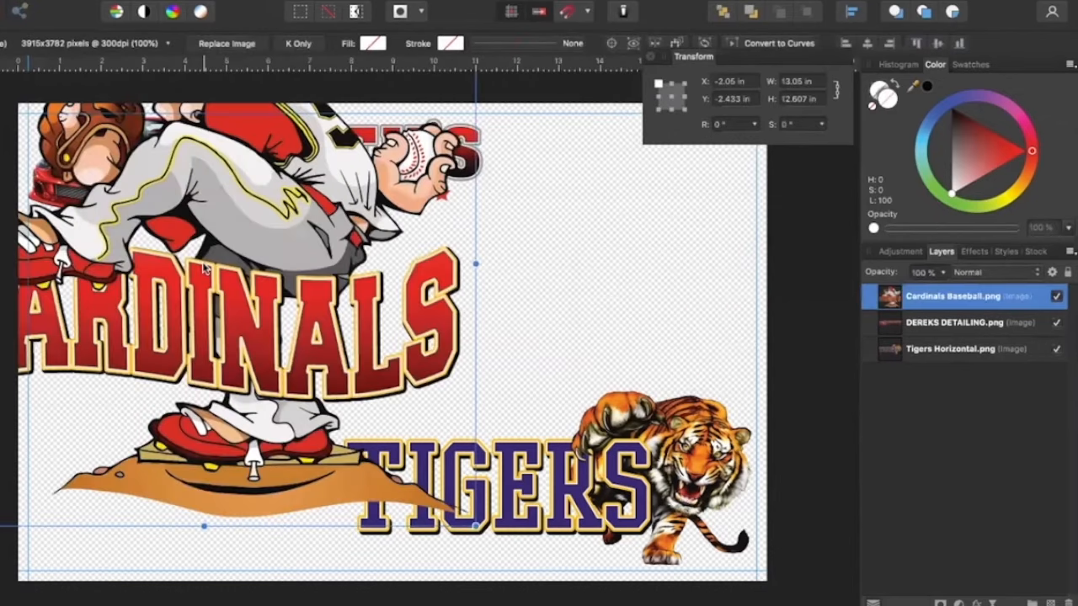
Scale down the Cardinals image and position it between the Derek's Detailing and Tigers designs
left_click_drag(248, 290, 411, 347)
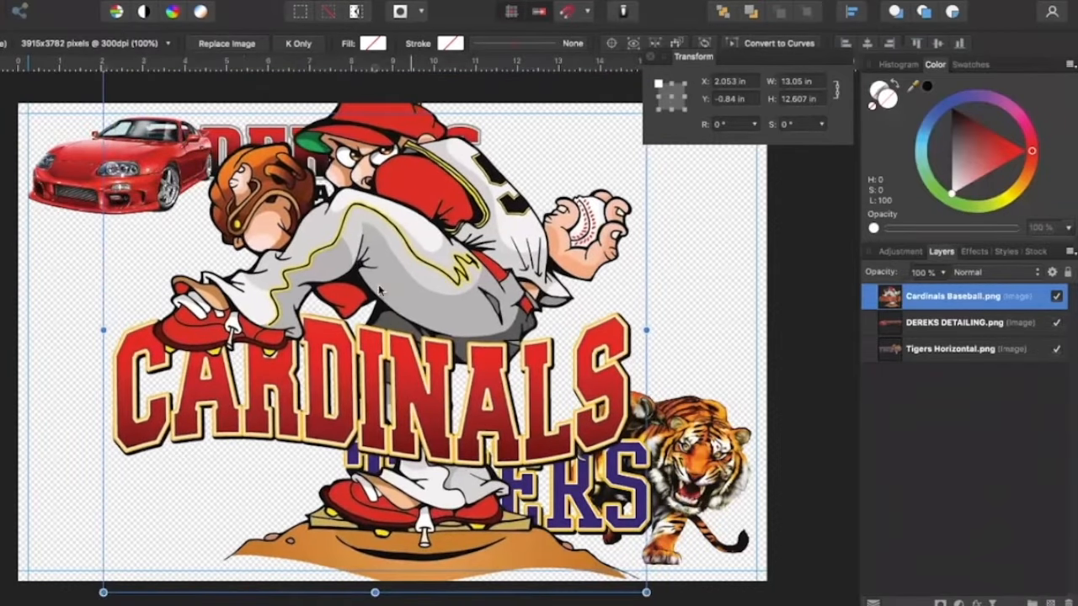
left_click_drag(379, 398, 343, 300)
left_click_drag(67, 494, 90, 446)
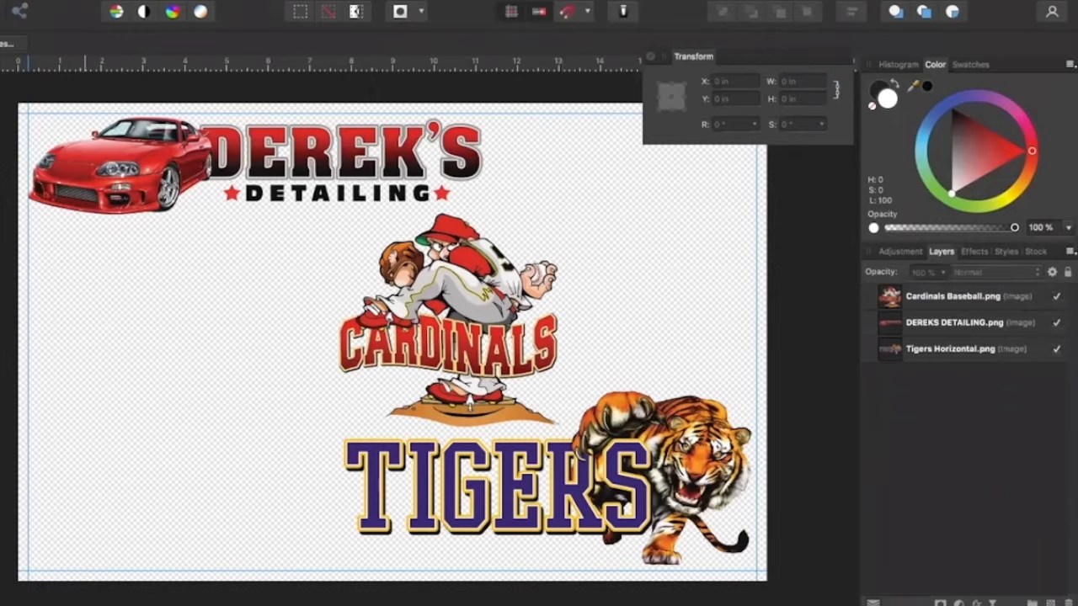
Place Johnson Bros Elec.png on the canvas below the Derek's Detailing design
left_click(20, 0)
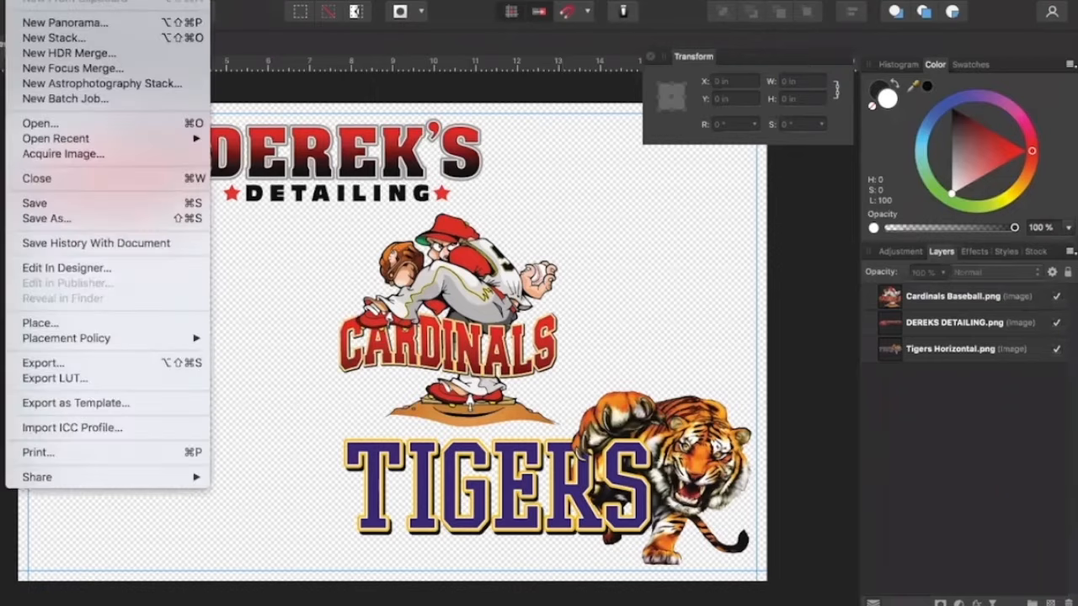
left_click(35, 322)
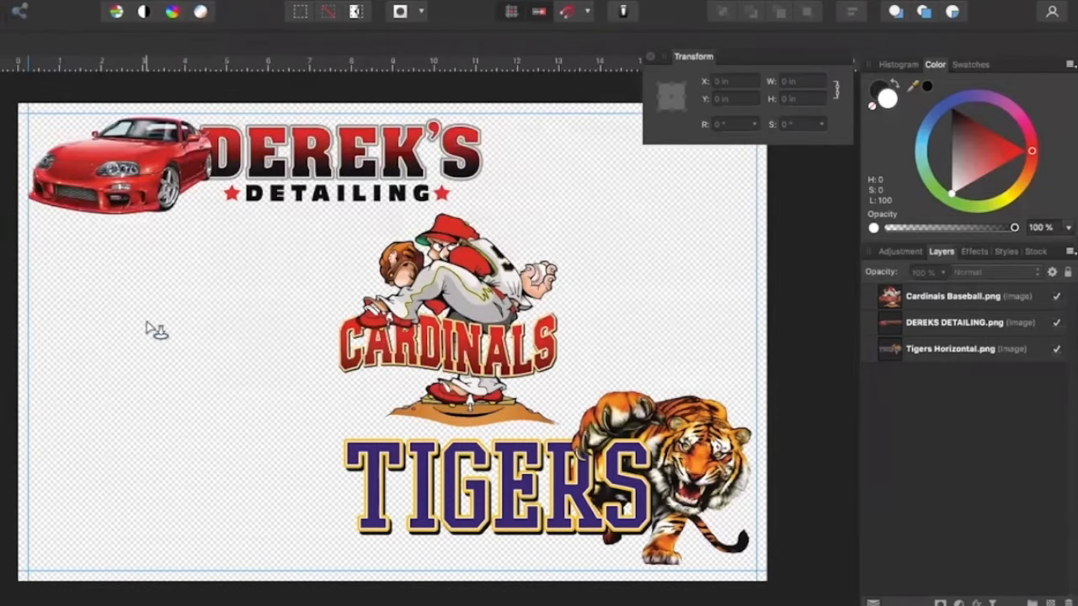
left_click(148, 325)
left_click_drag(184, 288, 315, 289)
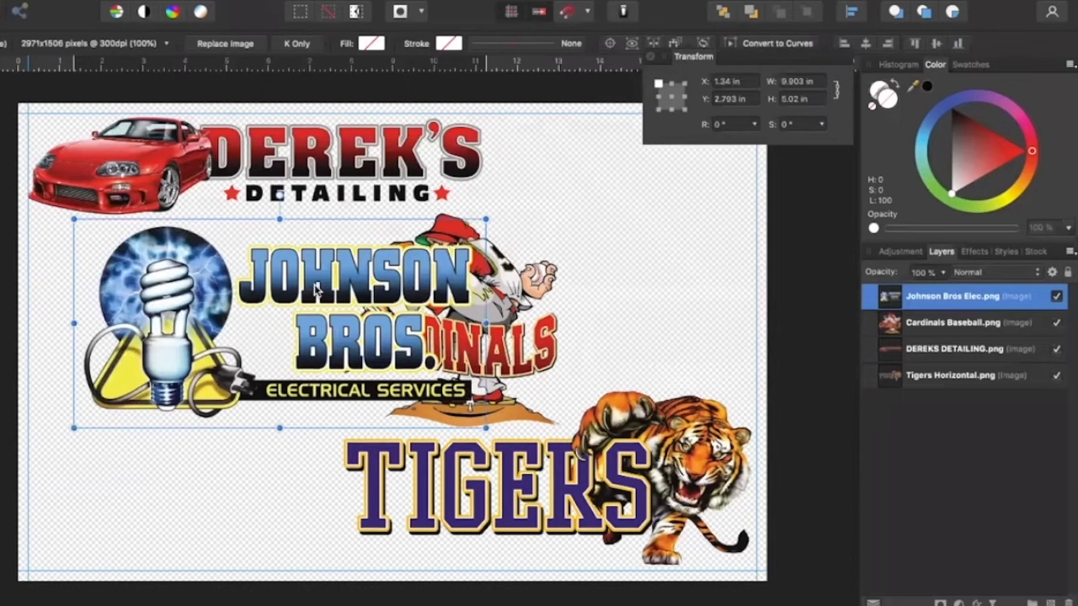
Set the Johnson Bros image's width to 5 in and move it into the lower-left corner of the margin guides
left_click(801, 81)
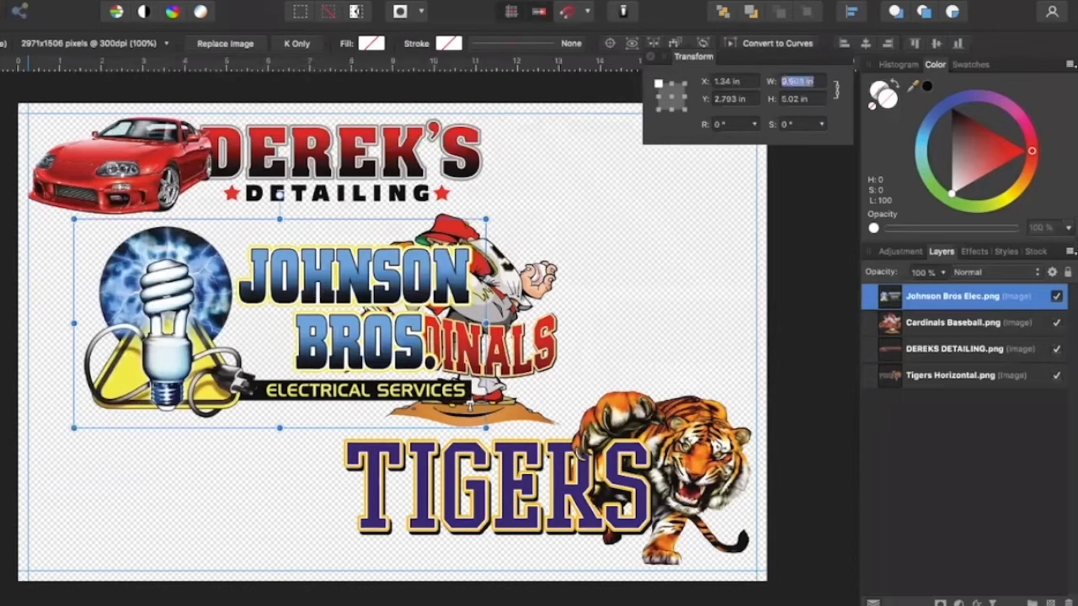
type("5")
key("Return")
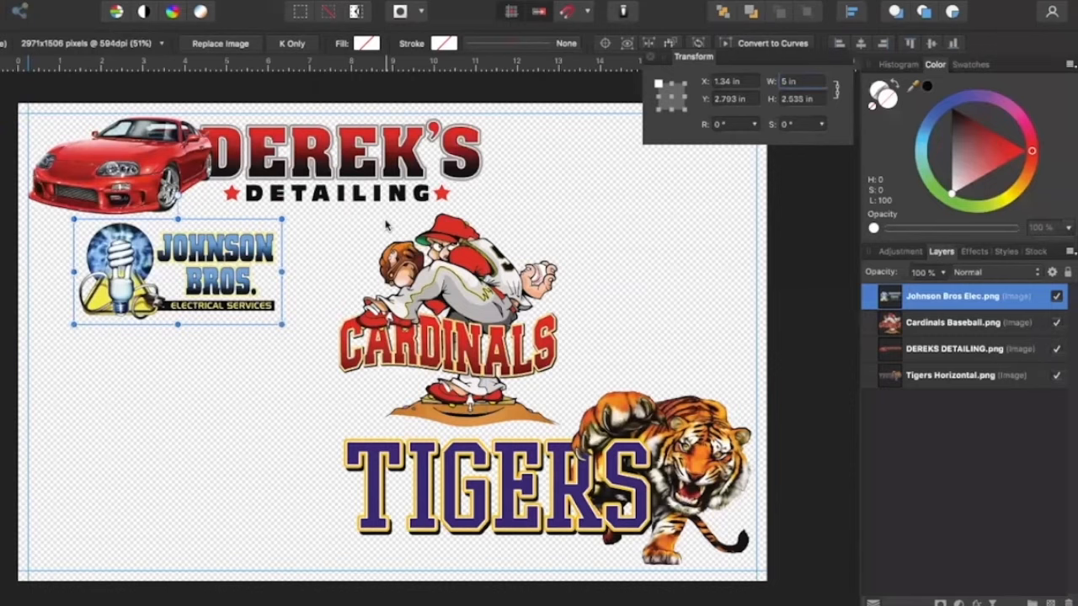
left_click_drag(200, 255, 155, 500)
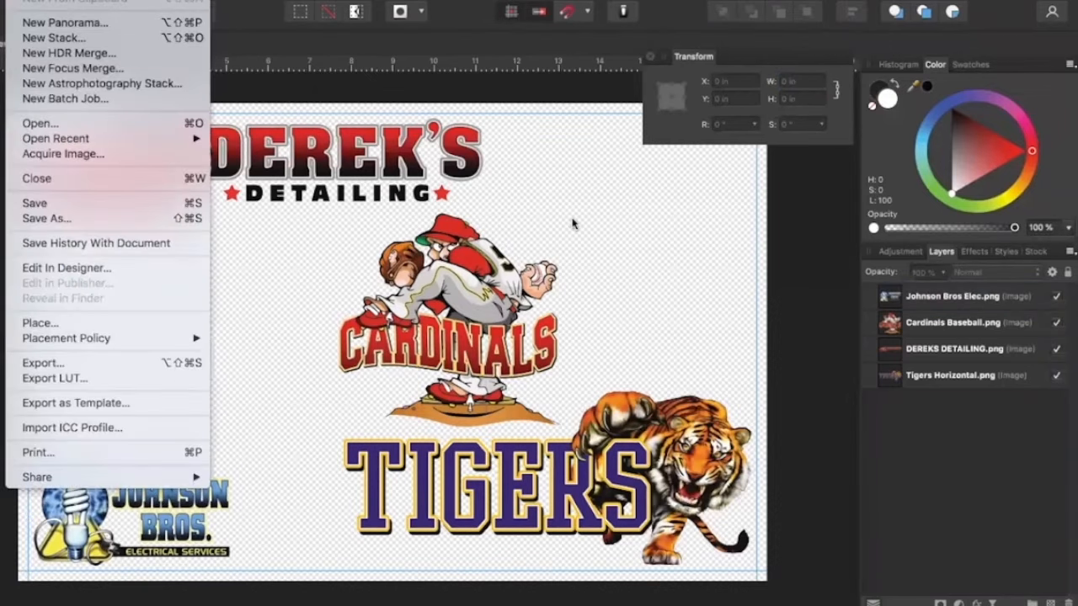
left_click(572, 223)
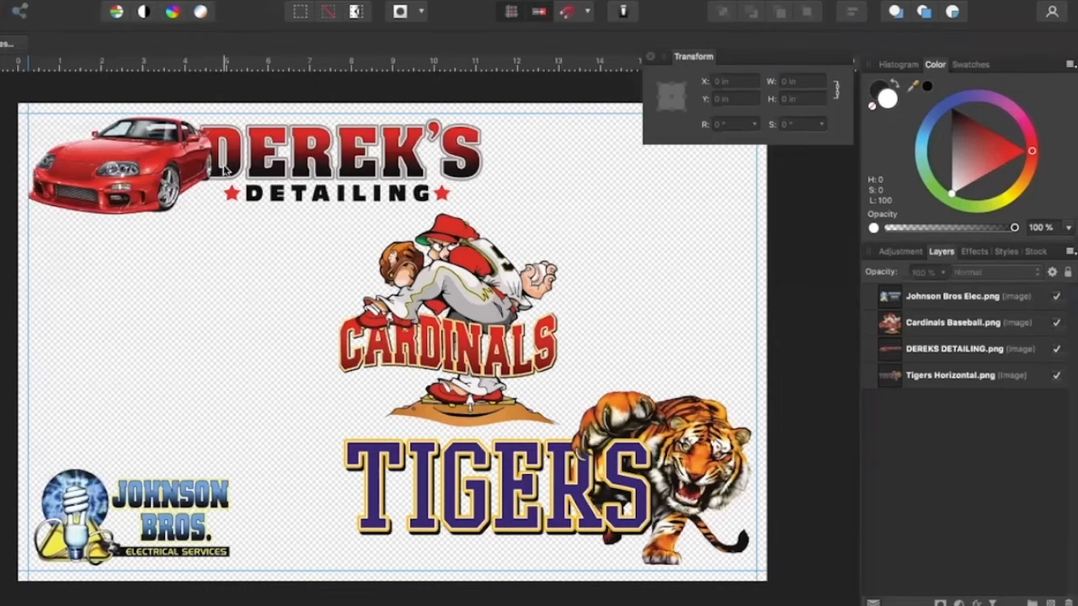
Place B-1236-DIGITAL.png on the canvas
scroll(248, 157, "left", 1)
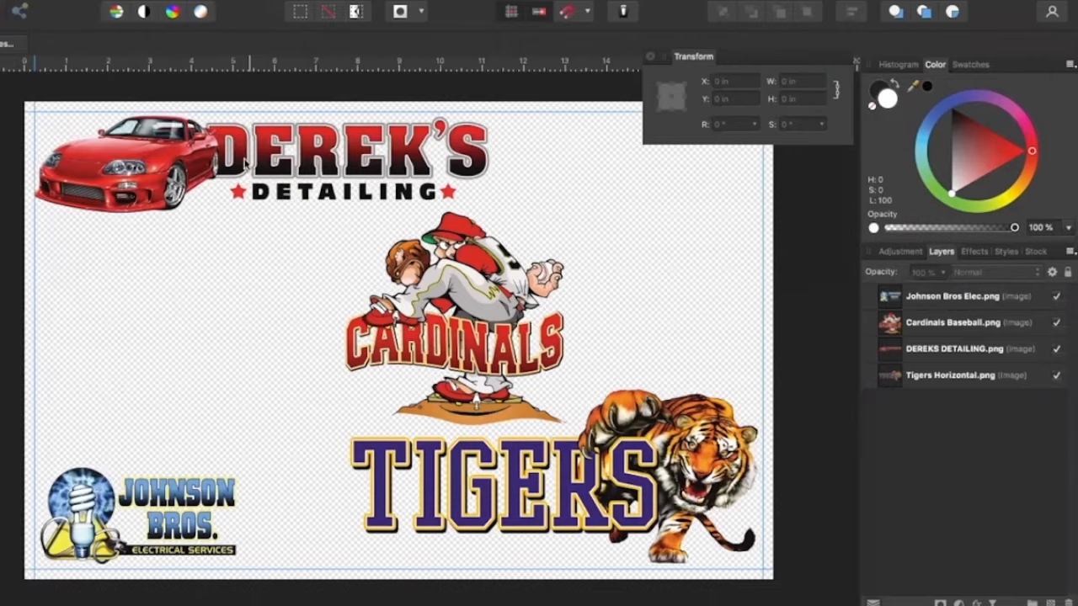
scroll(244, 161, "right", 3)
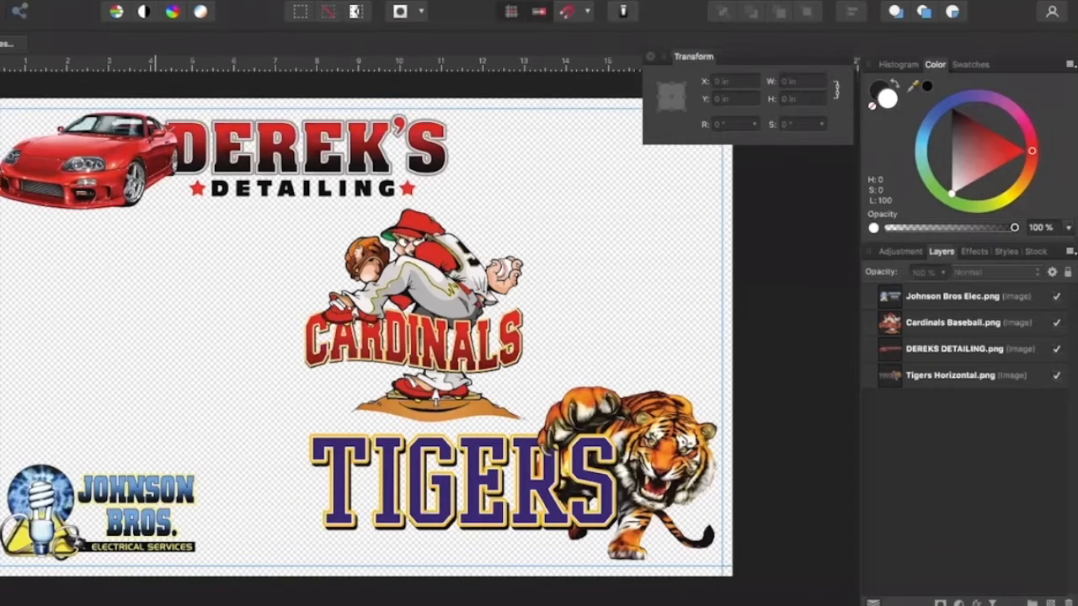
left_click(33, 2)
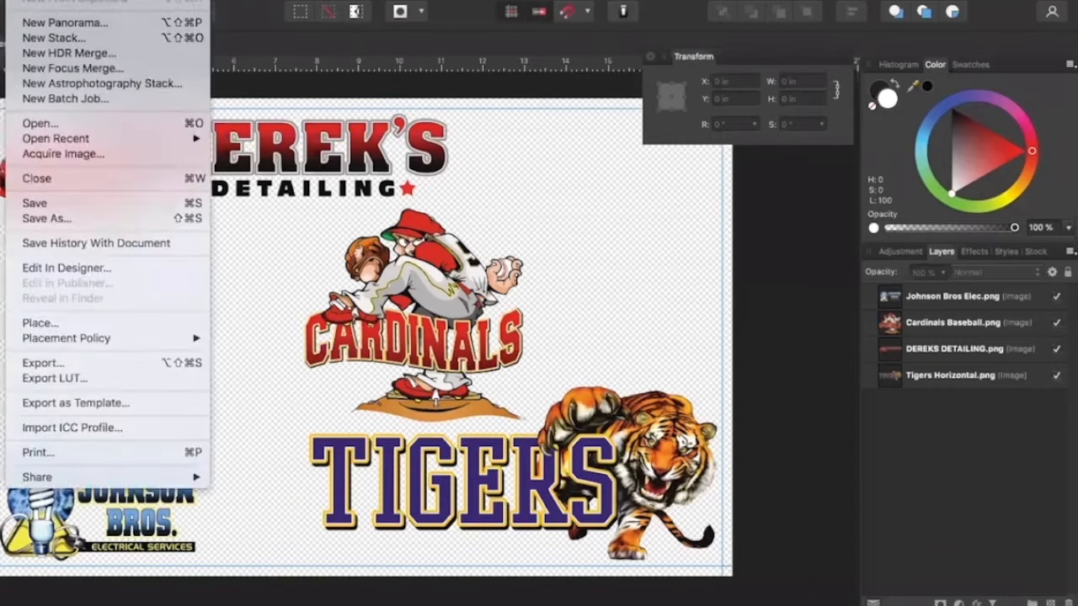
left_click(46, 325)
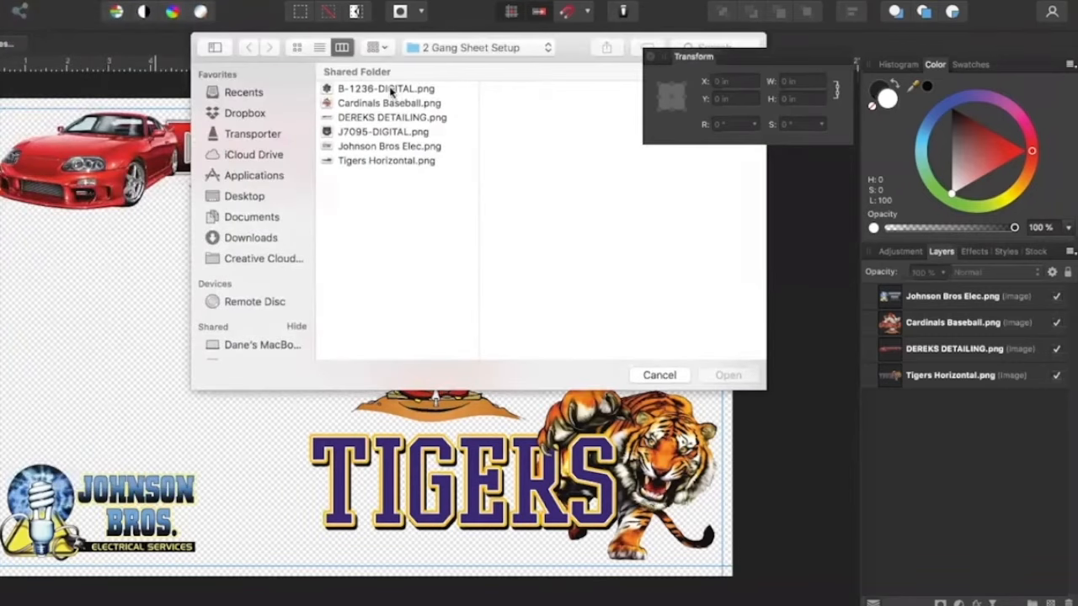
left_click(390, 90)
left_click(722, 378)
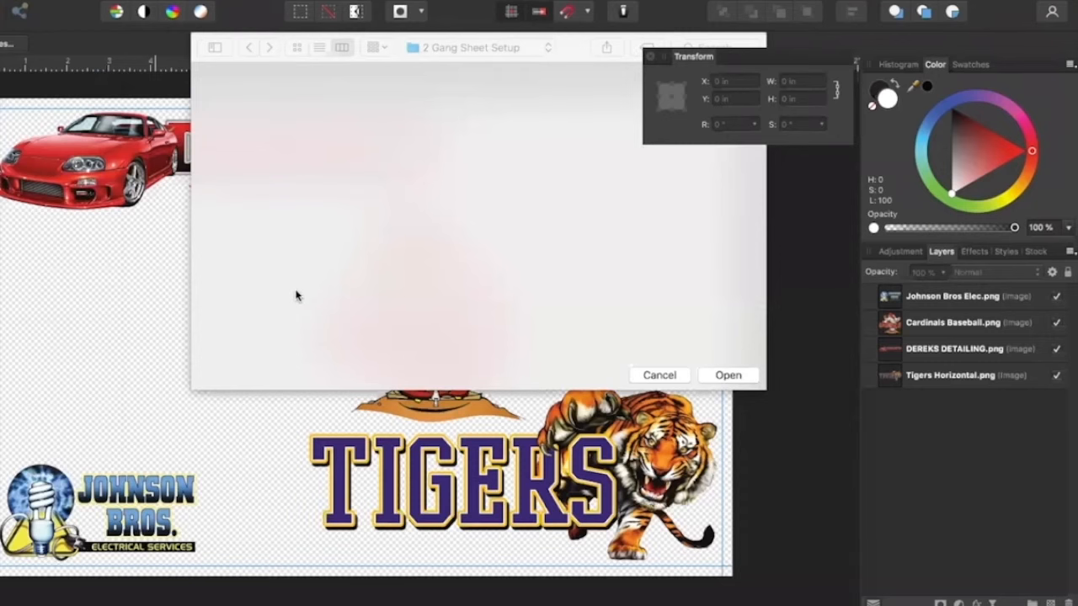
left_click(193, 306)
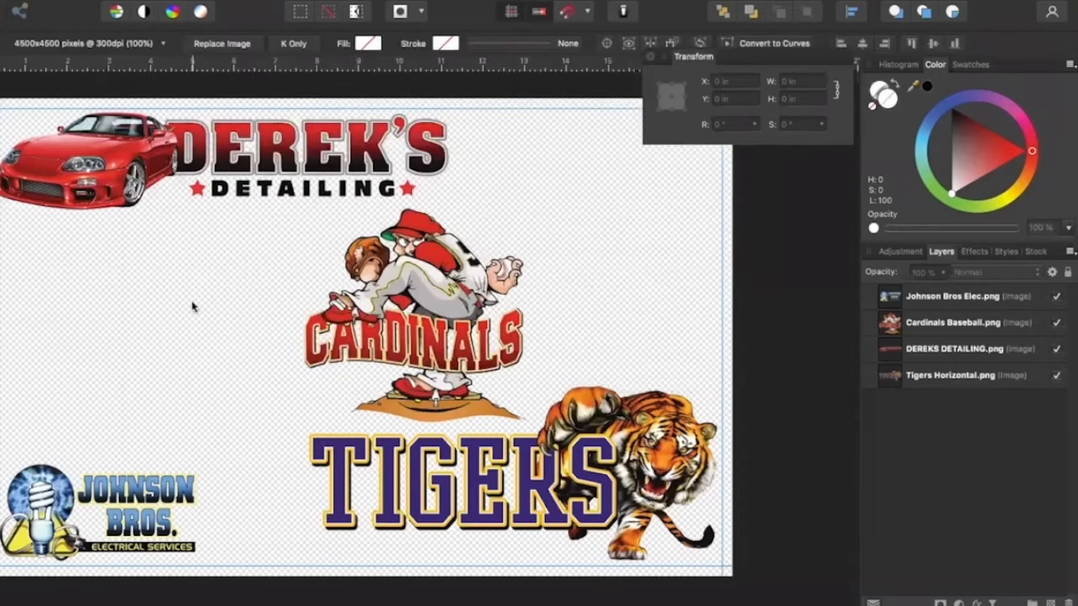
left_click_drag(193, 306, 301, 227)
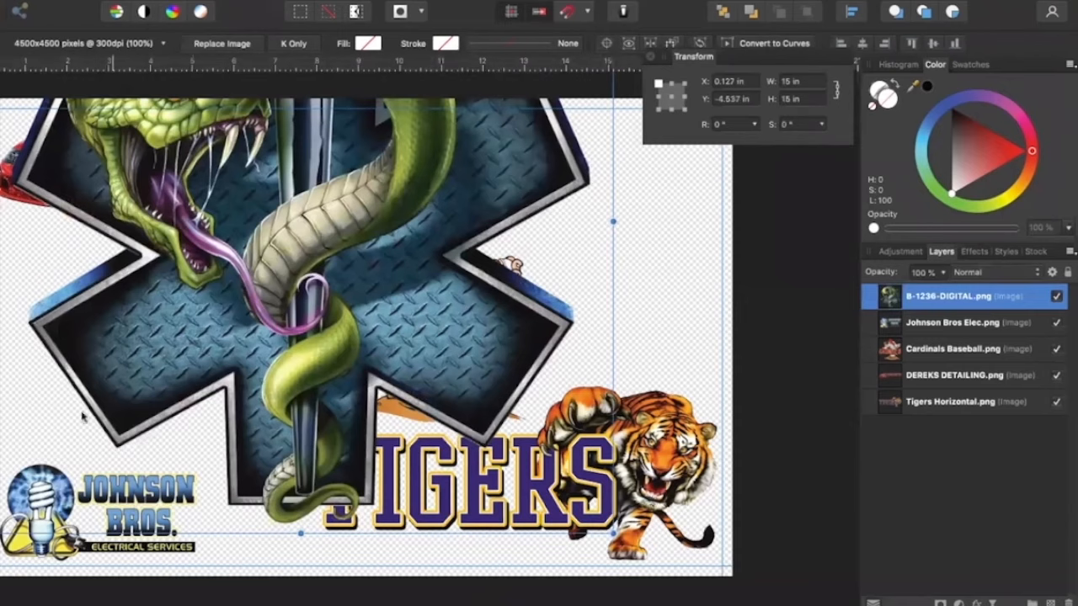
Scale the B-1236 snake emblem down to a width of 2.25 in and move it beside the Derek's Detailing lettering
left_click_drag(0, 533, 314, 208)
left_click_drag(473, 130, 213, 372)
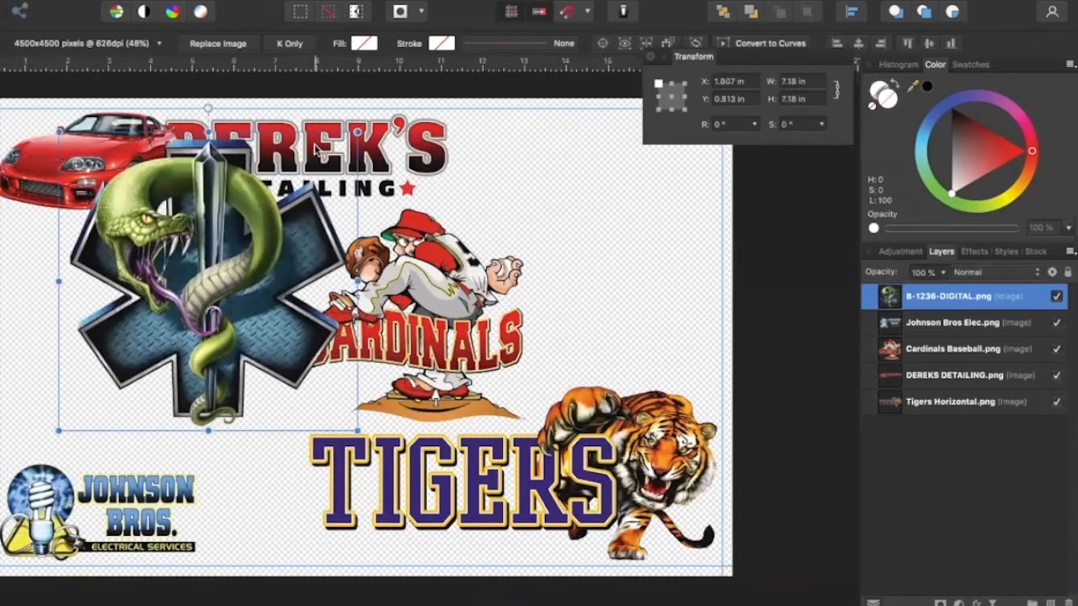
left_click(814, 81)
type("2")
key("Return")
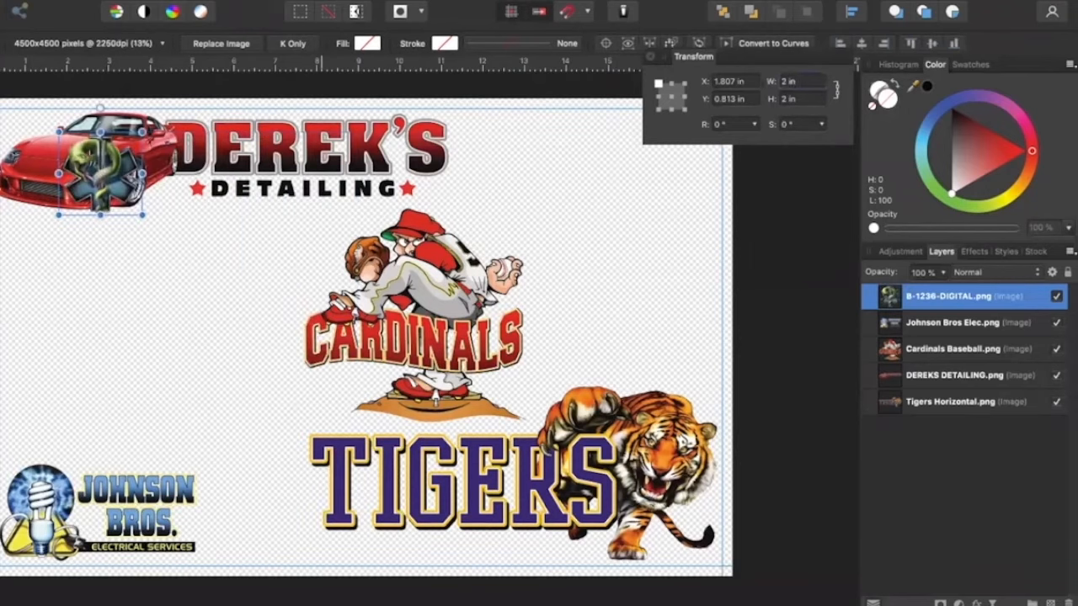
type("2.25")
key("Return")
left_click_drag(118, 187, 530, 184)
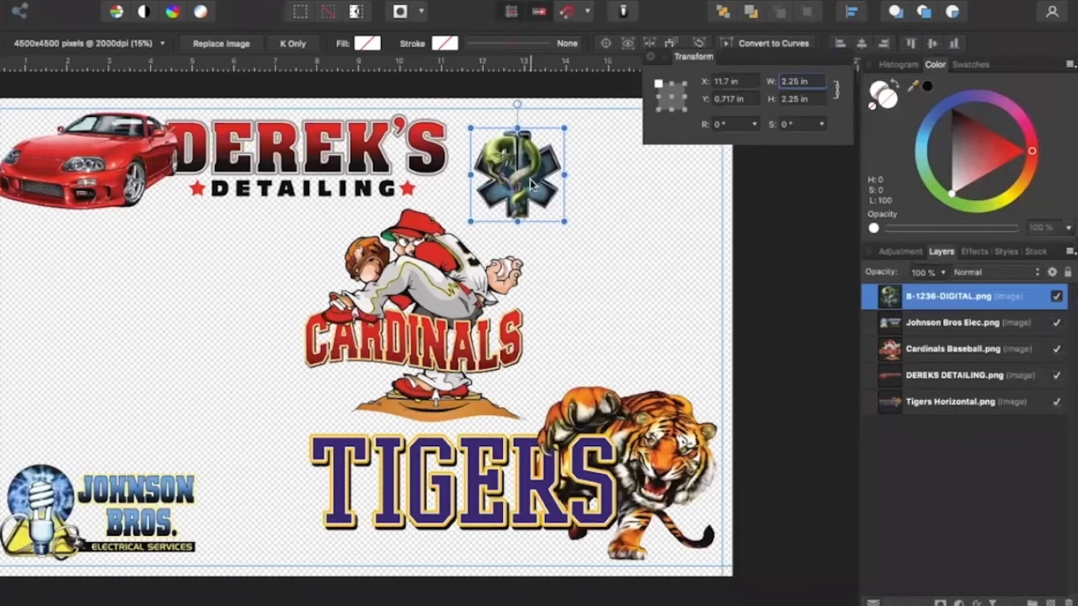
left_click(185, 410)
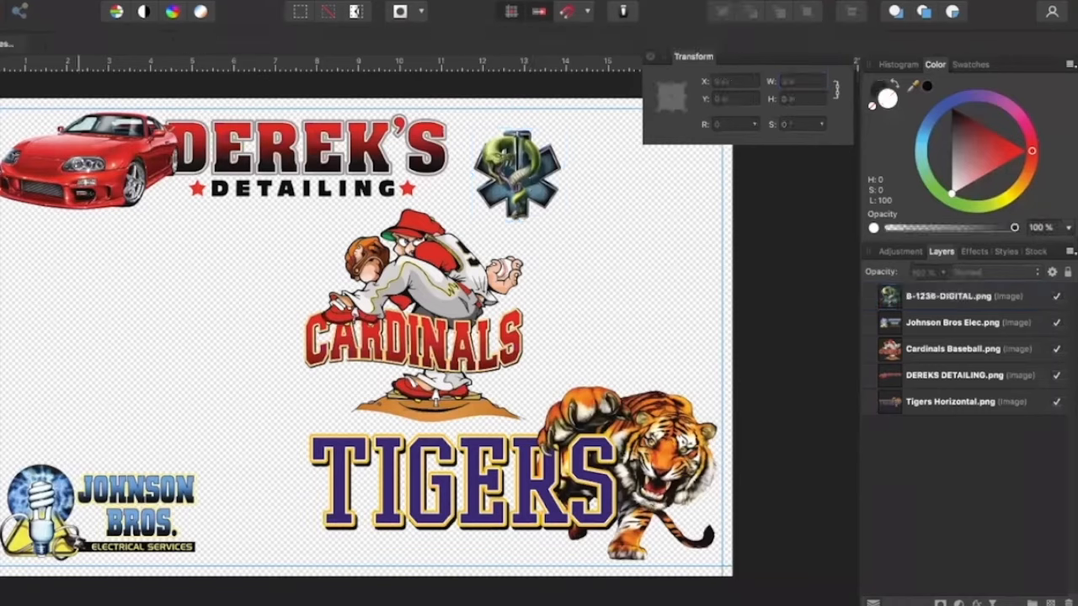
Place J7095-DIGITAL.png on the canvas
left_click(19, 1)
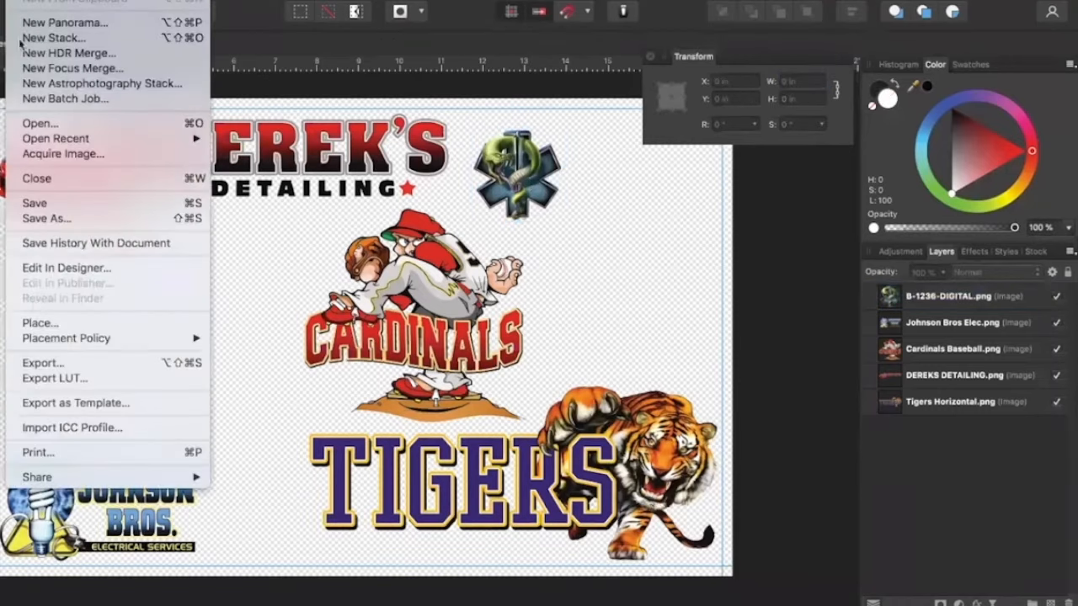
left_click(32, 323)
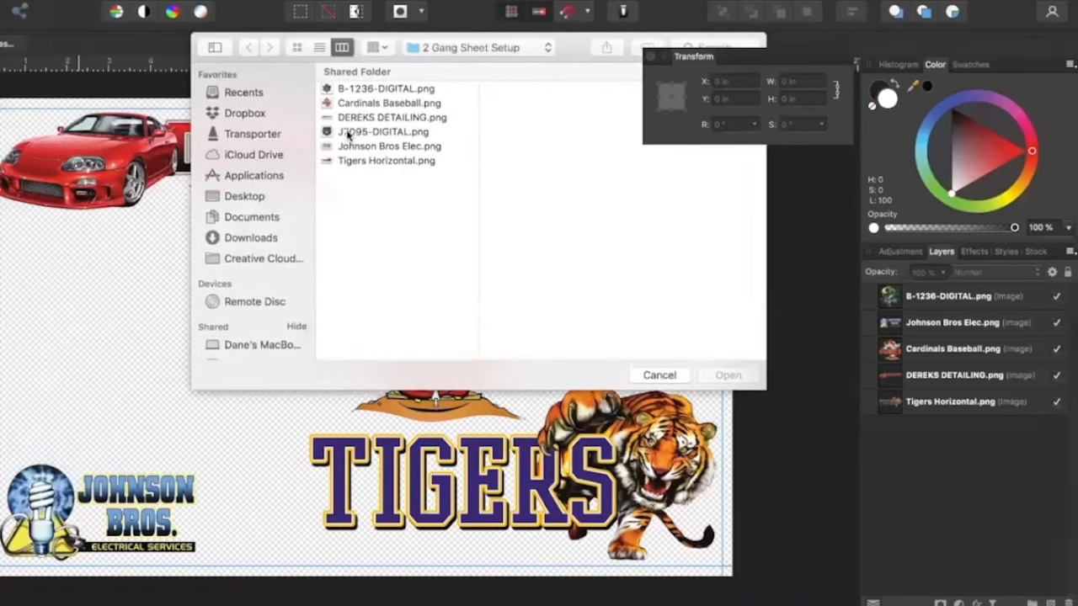
left_click(348, 133)
left_click(728, 377)
Set the J7095 bulldog image's width to 1.25 in and move it into the upper-right corner of the margin guides
left_click_drag(814, 81, 774, 83)
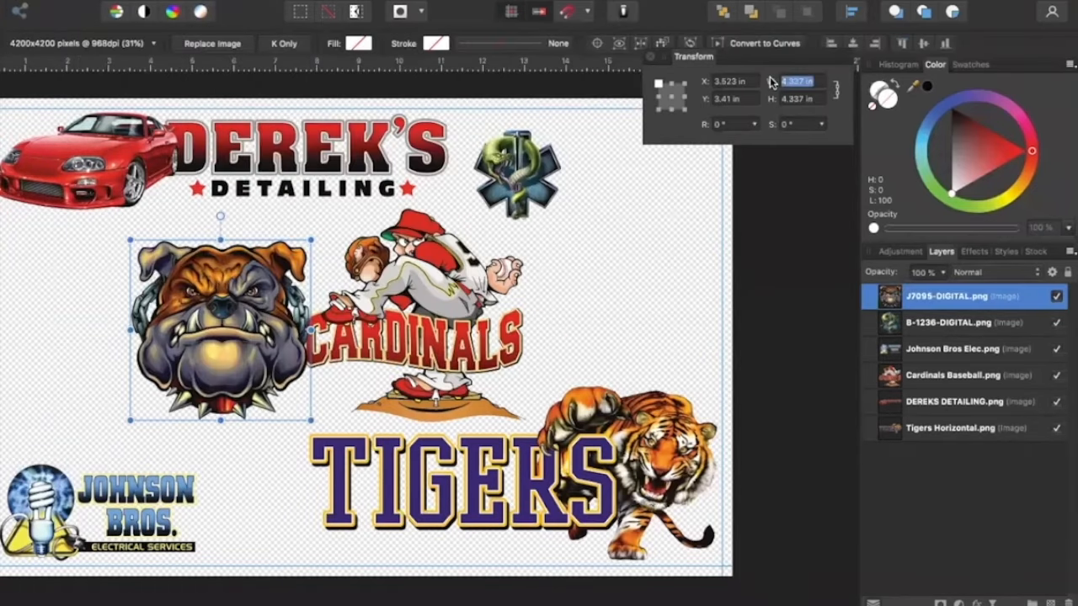
type("1.25")
key("Return")
key("Escape")
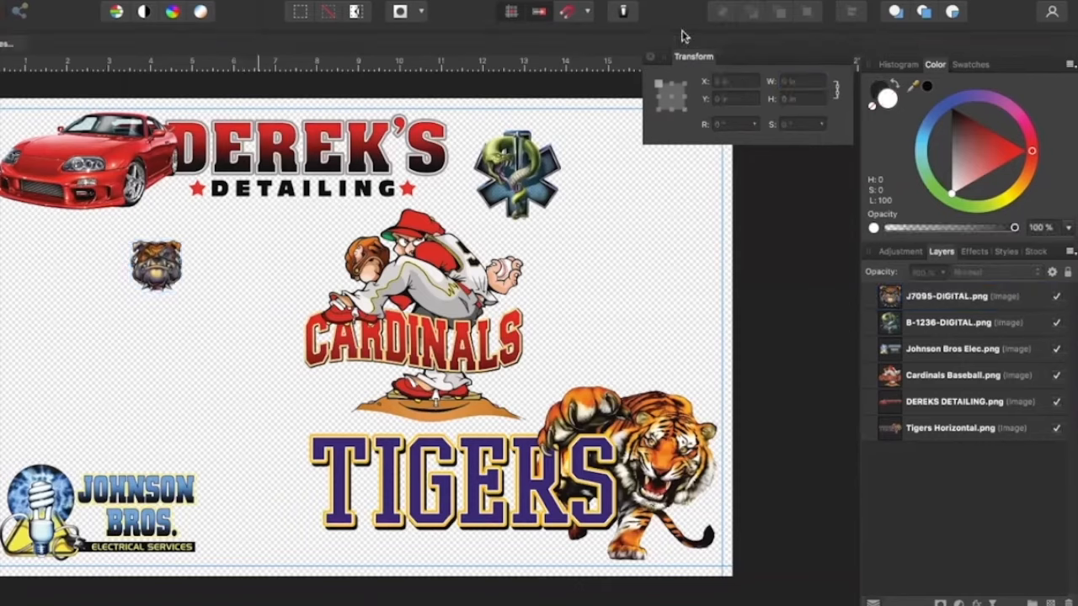
scroll(529, 279, "up", 1)
left_click_drag(144, 283, 687, 145)
key("Escape")
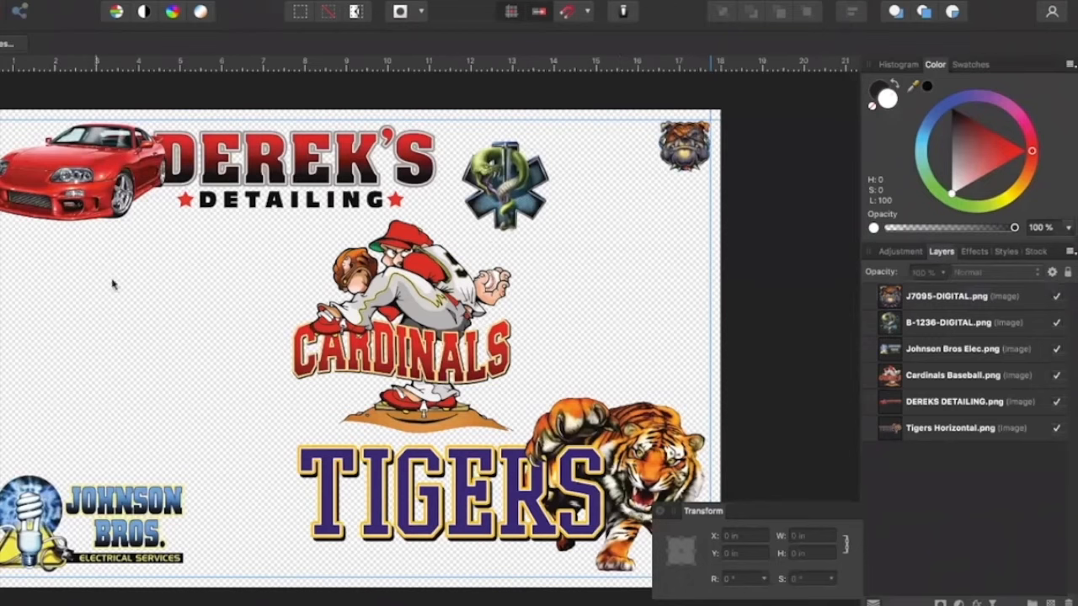
Place OceanSide-SA.png on the canvas
left_click(16, 1)
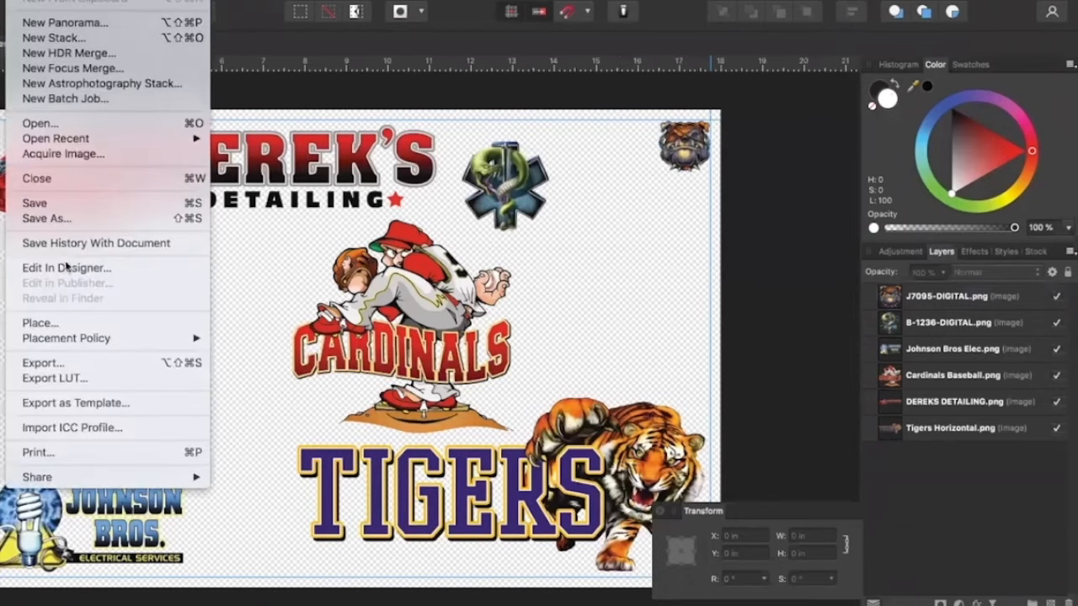
left_click(53, 324)
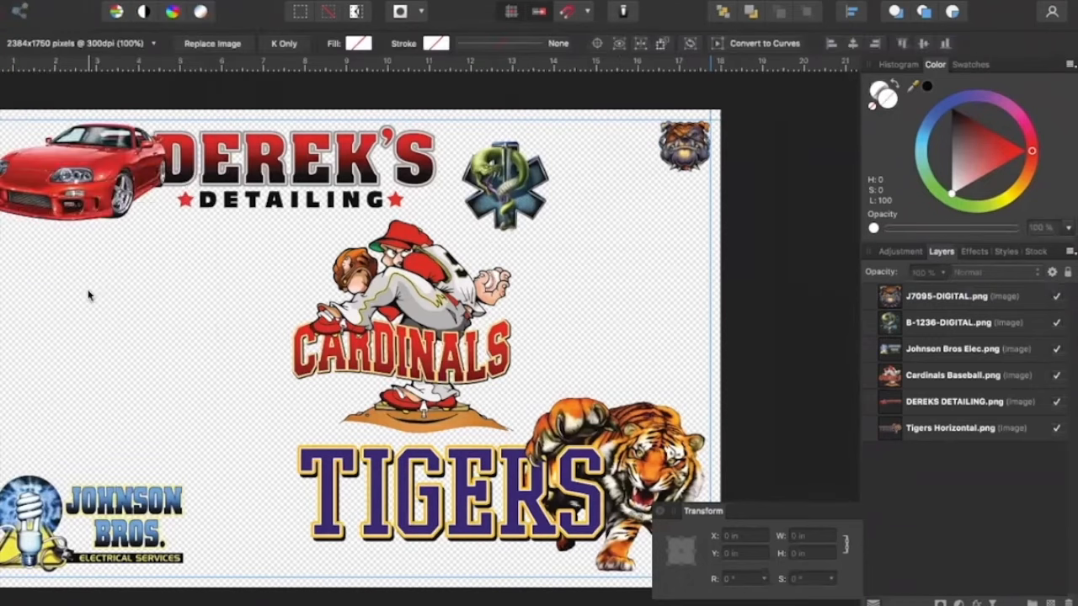
left_click(88, 294)
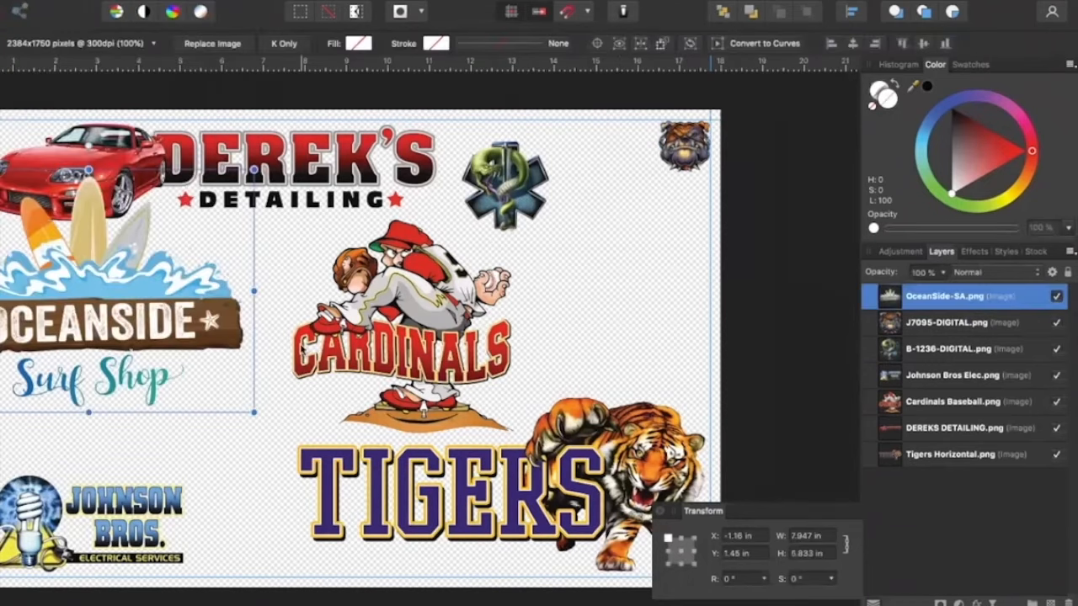
Scale the OceanSide image down to a width of 3.5 in and position it below the Derek's Detailing car
left_click_drag(253, 412, 139, 320)
left_click_drag(84, 292, 179, 349)
left_click(829, 537)
type("3.5")
key("Return")
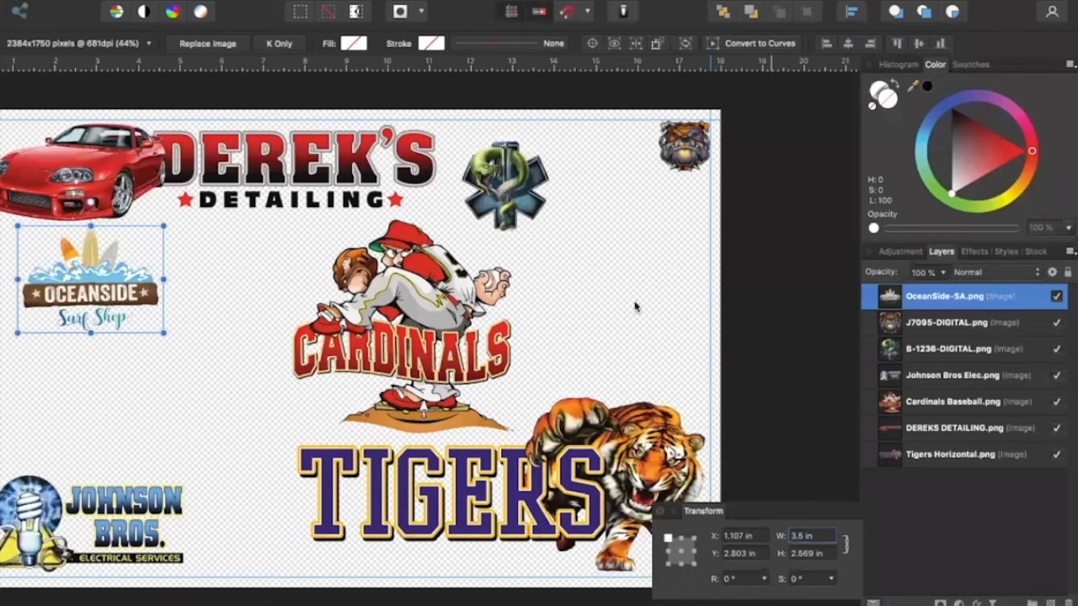
left_click(2, 278)
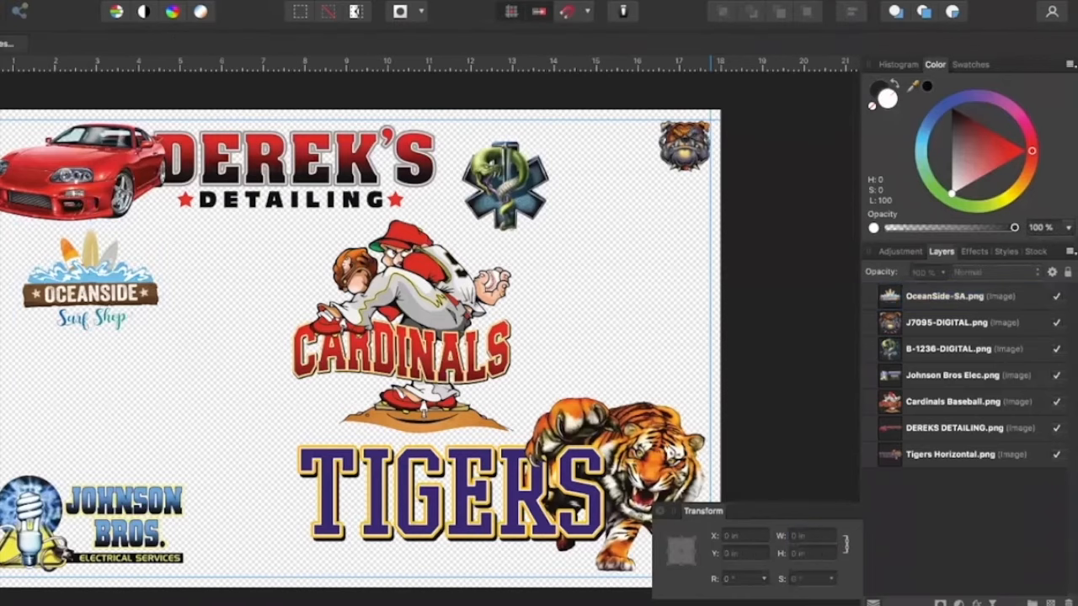
left_click(102, 318)
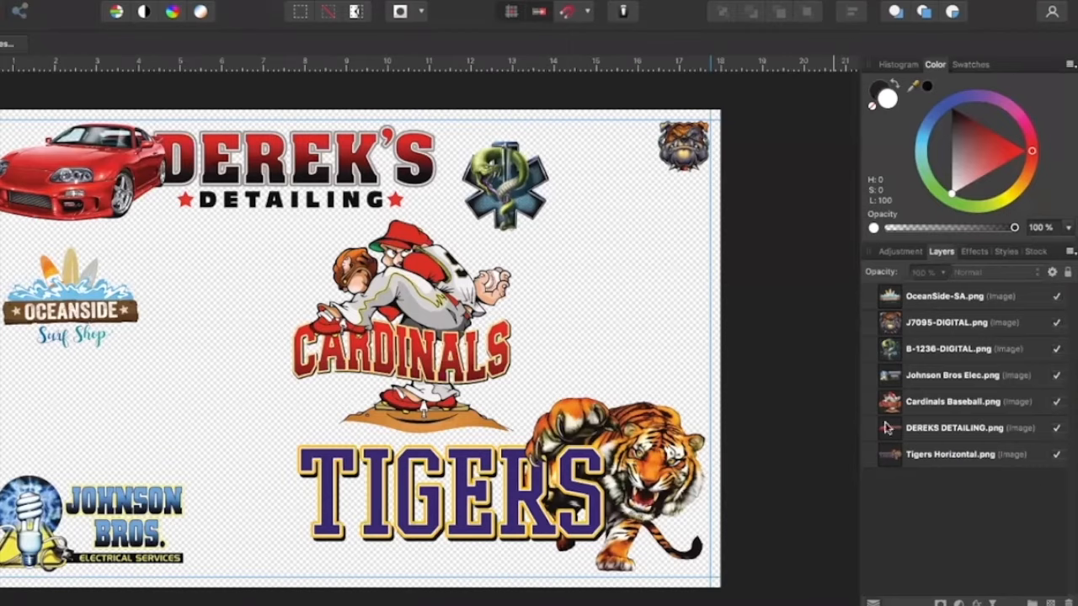
Hide the Cardinals Baseball, B-1236-DIGITAL, DEREKS DETAILING, OceanSide-SA and Johnson Bros Elec layers
left_click(1056, 402)
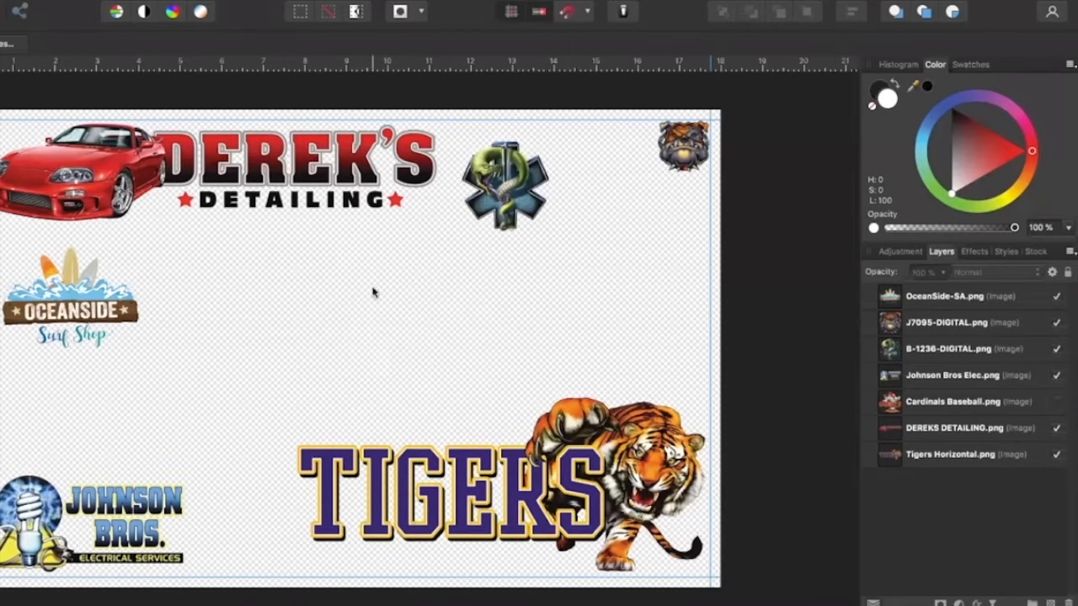
left_click(1056, 404)
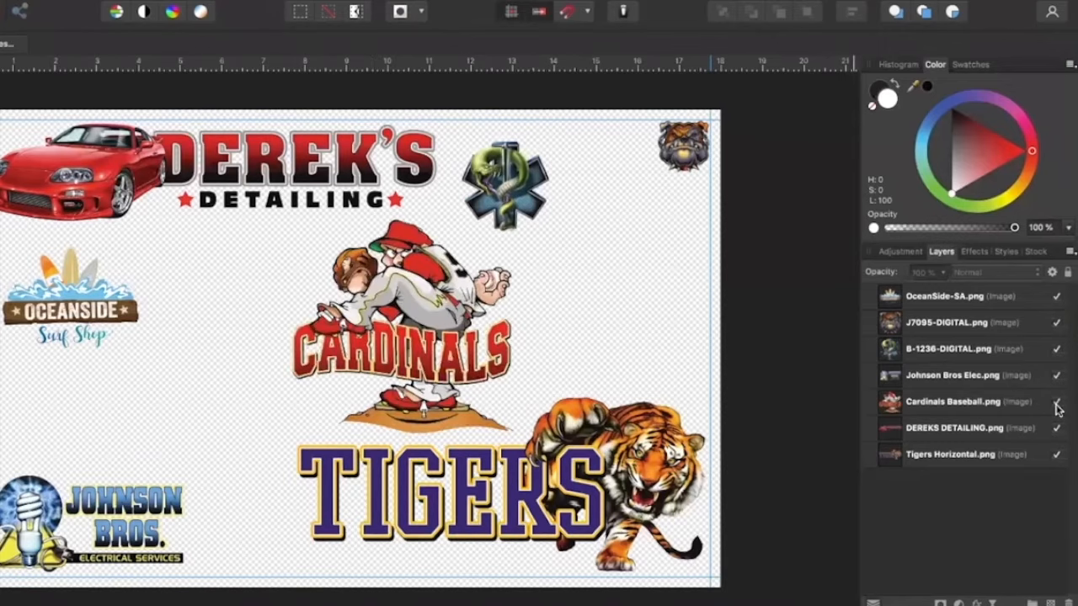
left_click(1056, 404)
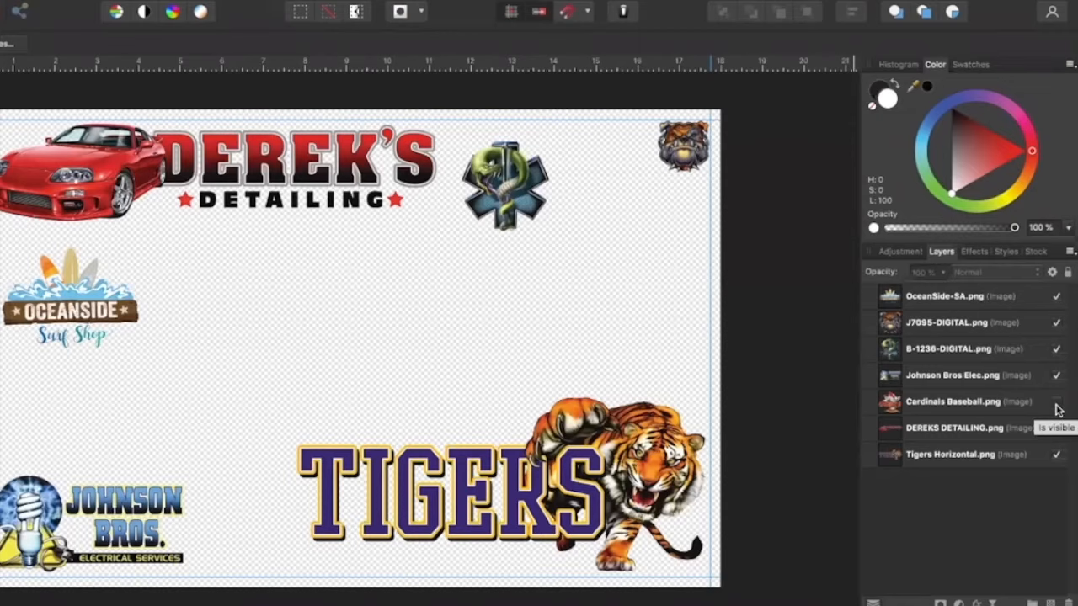
left_click(1055, 352)
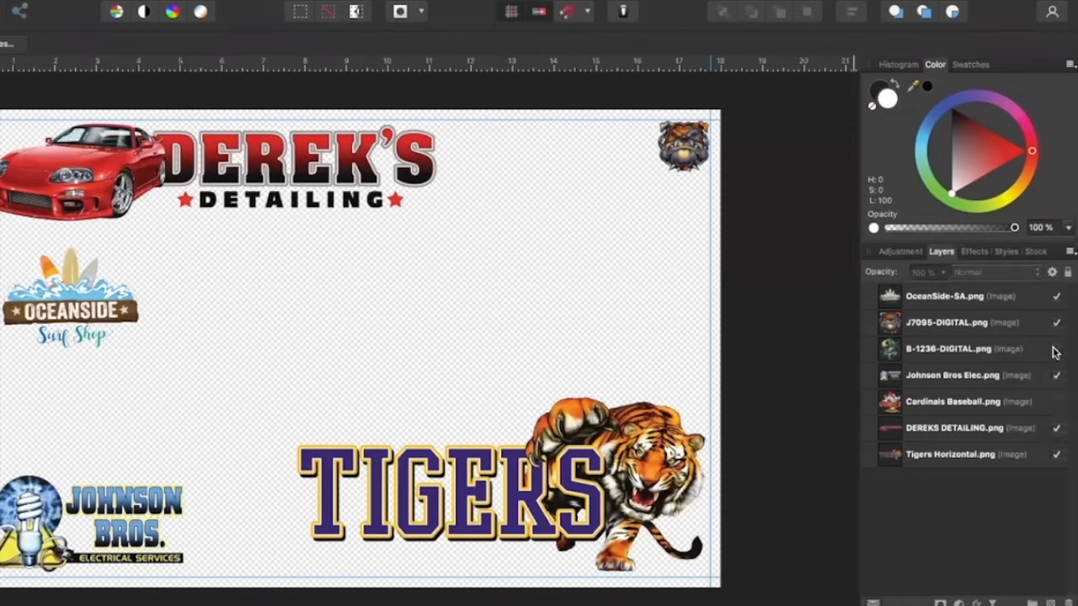
left_click(1056, 429)
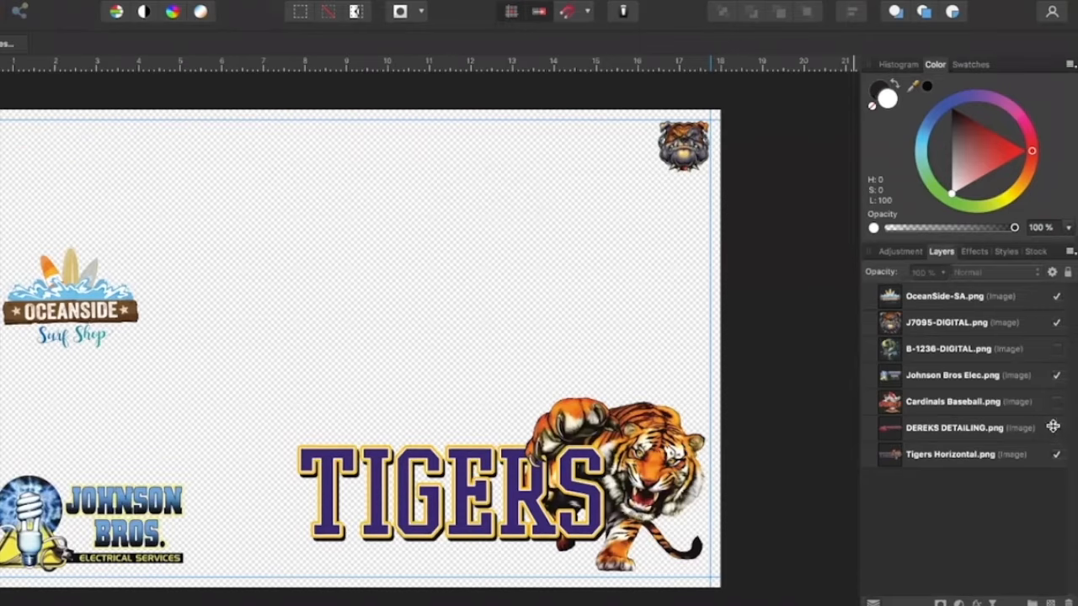
left_click(1057, 296)
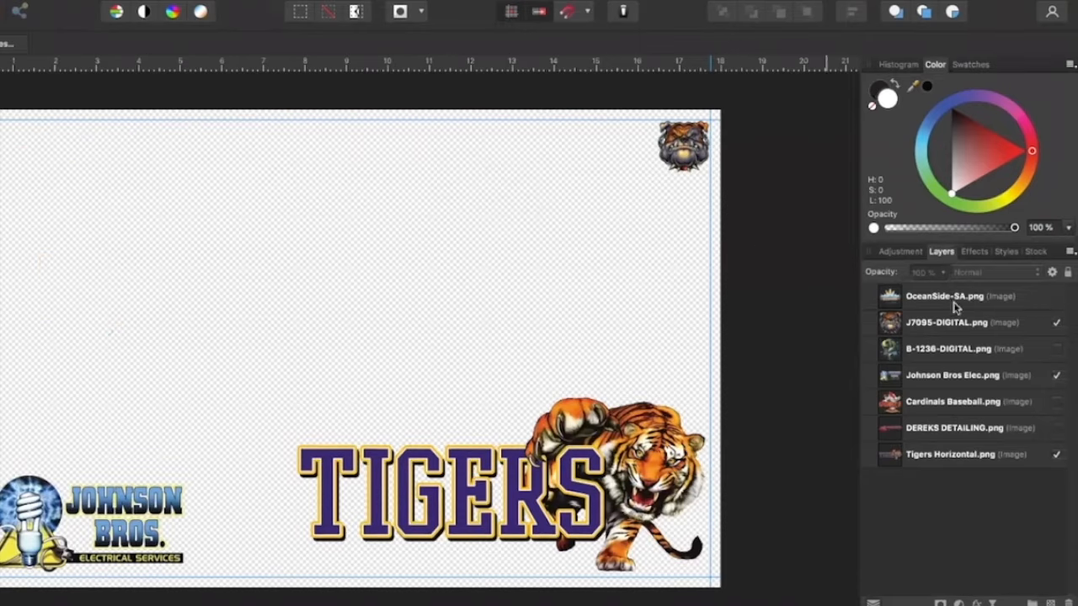
left_click(1057, 375)
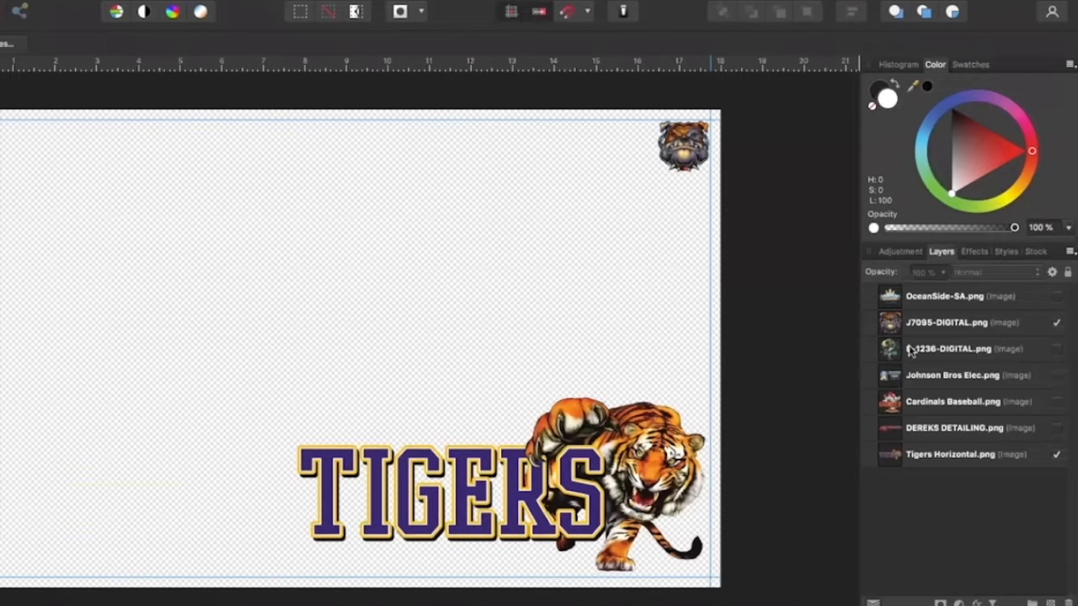
Duplicate the J7095-DIGITAL bulldog layer and move the copy directly to the left of the original along the top margin guide
left_click(920, 321)
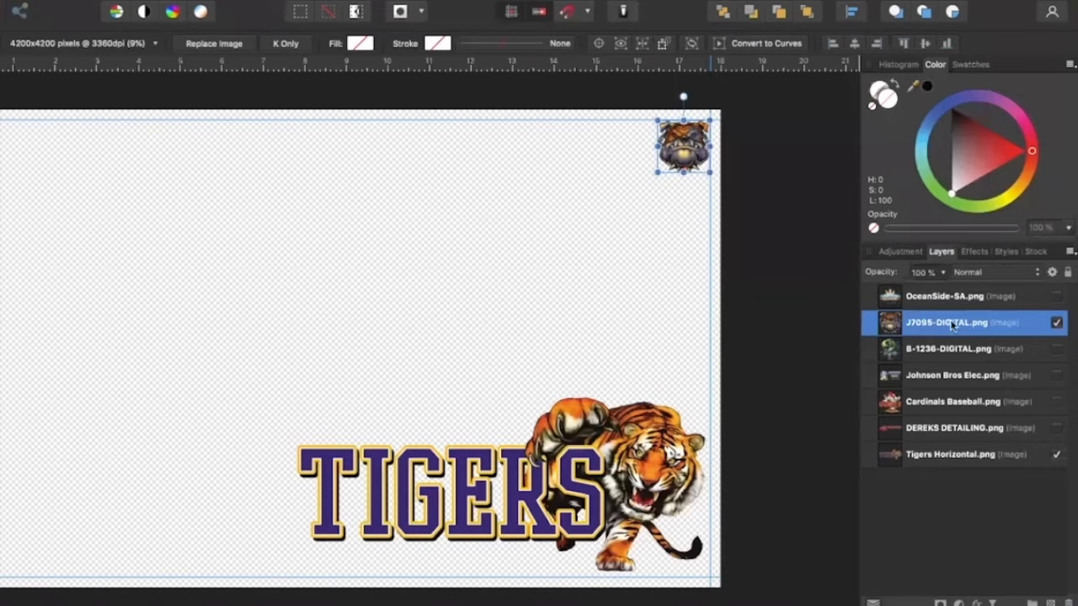
right_click(892, 324)
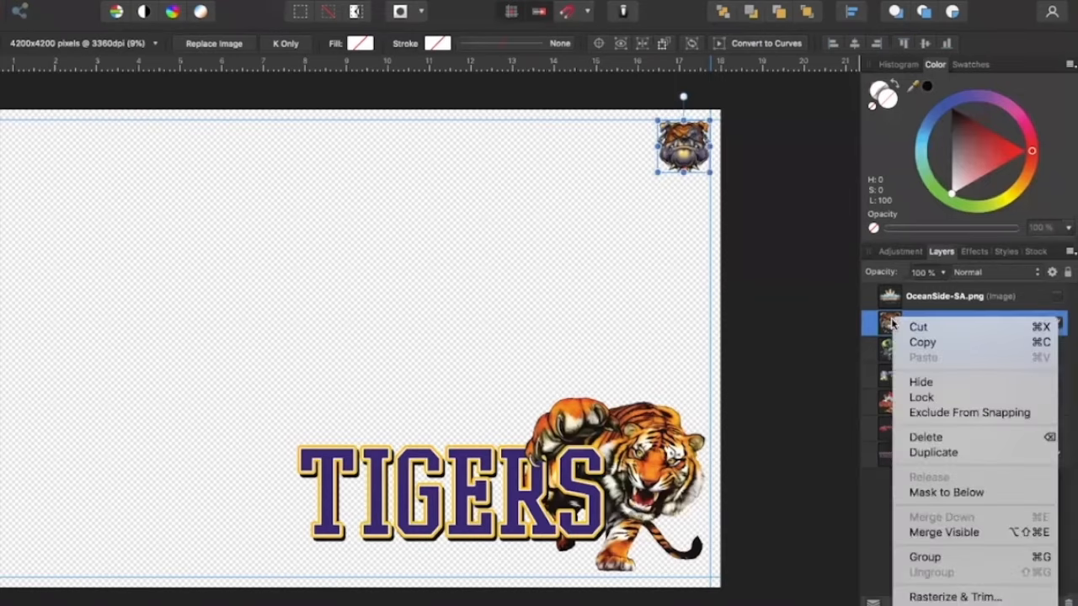
left_click(961, 455)
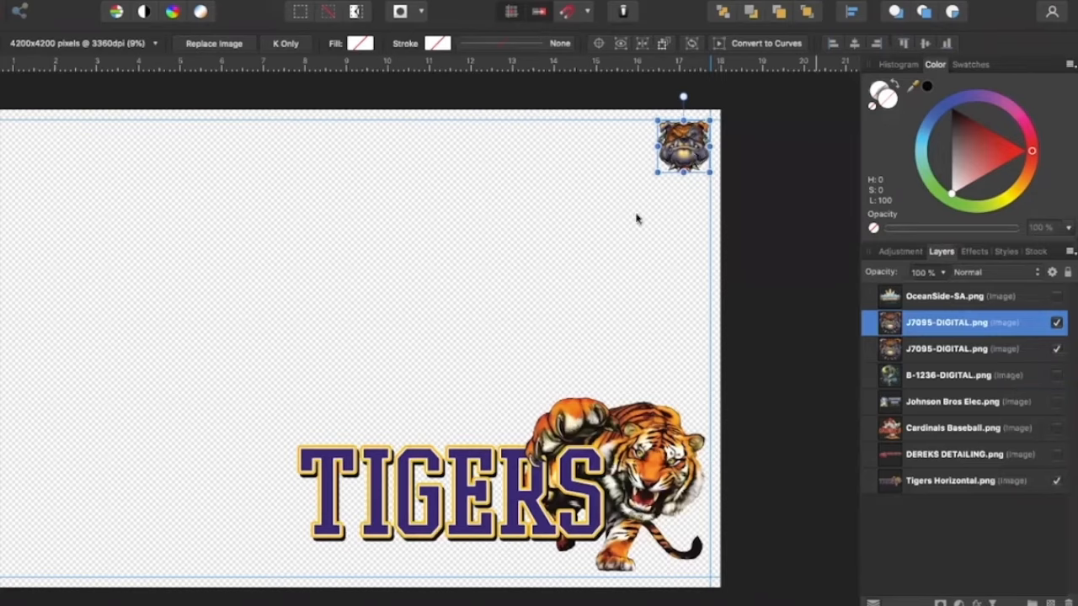
left_click_drag(691, 145, 640, 142)
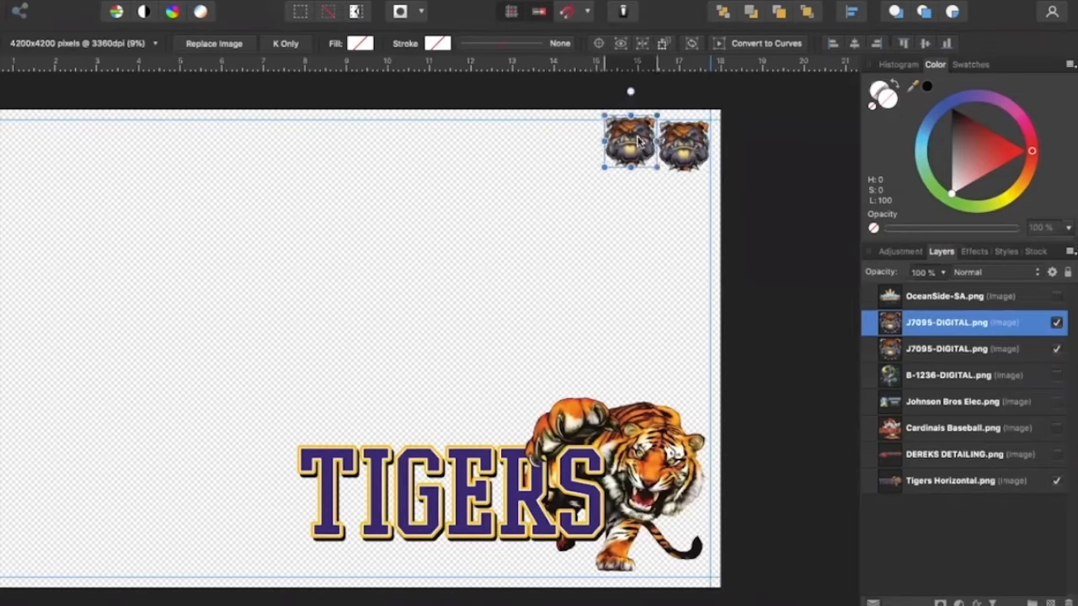
left_click(620, 233)
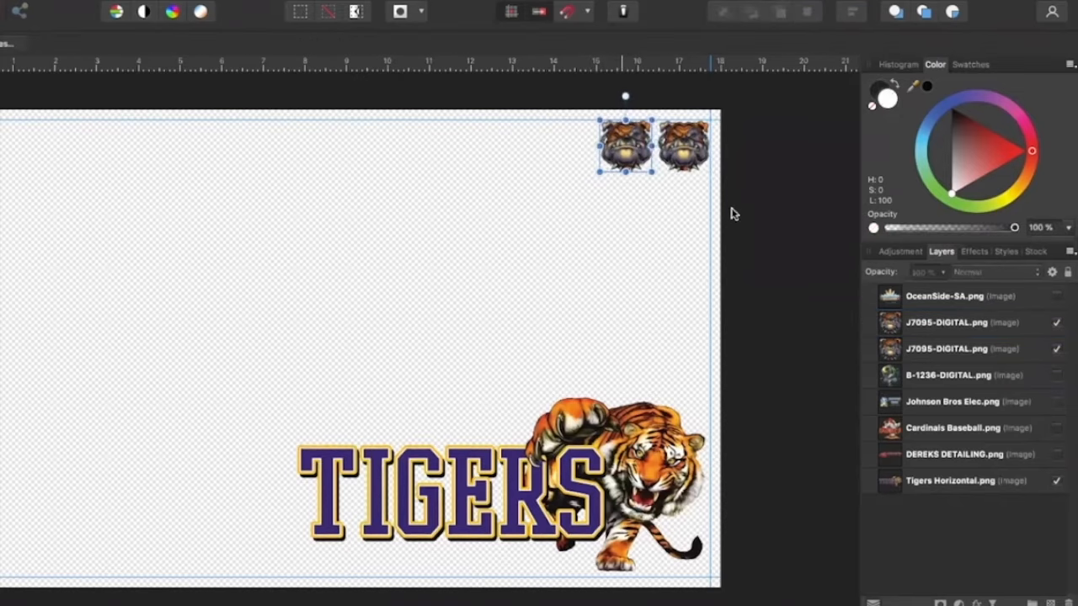
Hide the Tigers Horizontal layer and merge the two visible bulldogs into a new pixel layer
left_click(910, 330)
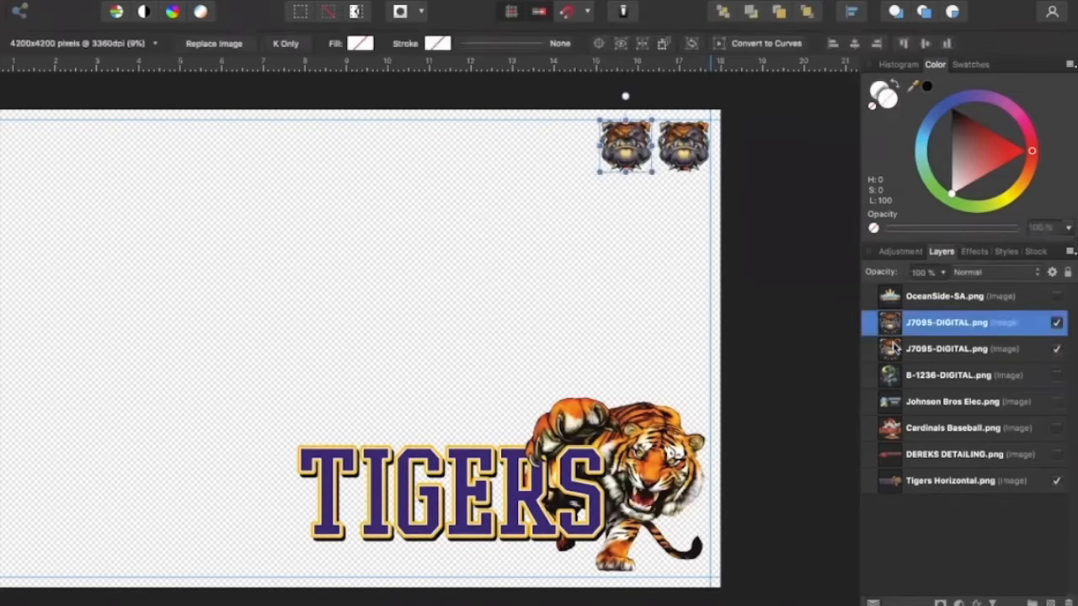
left_click(1056, 482)
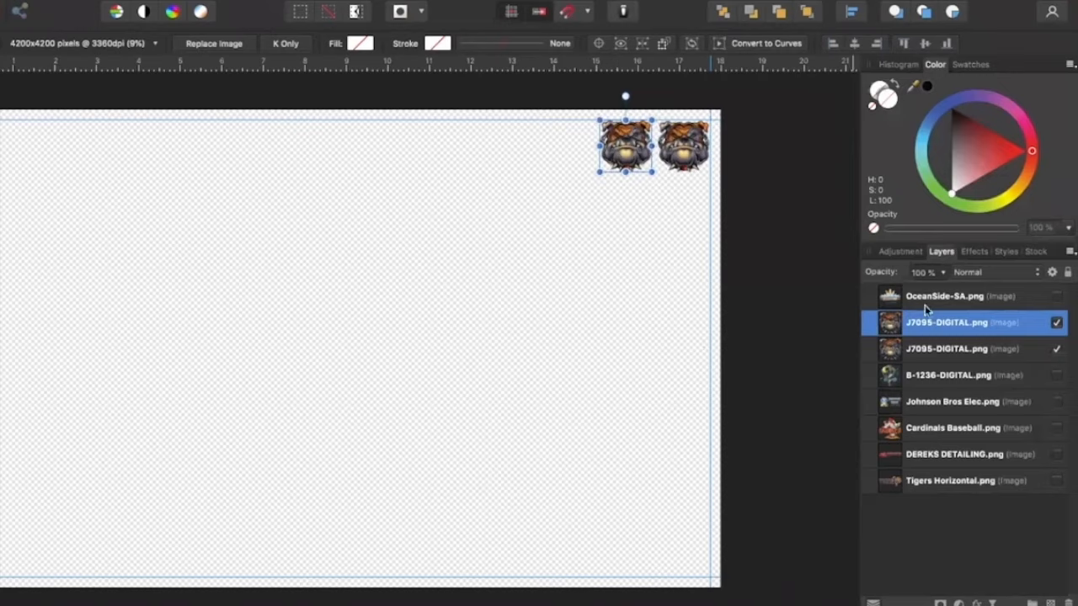
right_click(886, 325)
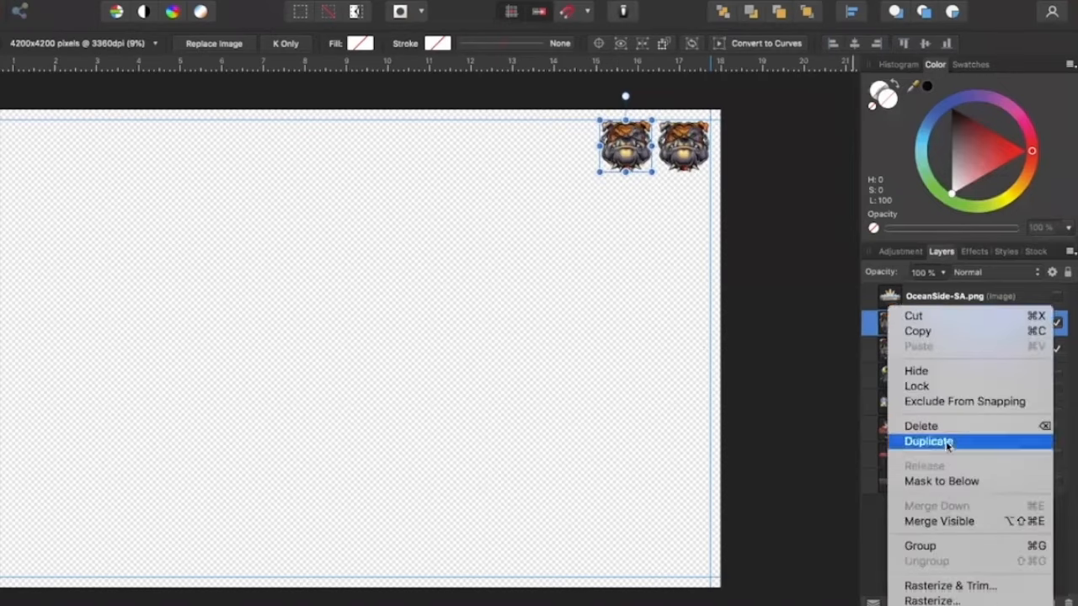
left_click(940, 521)
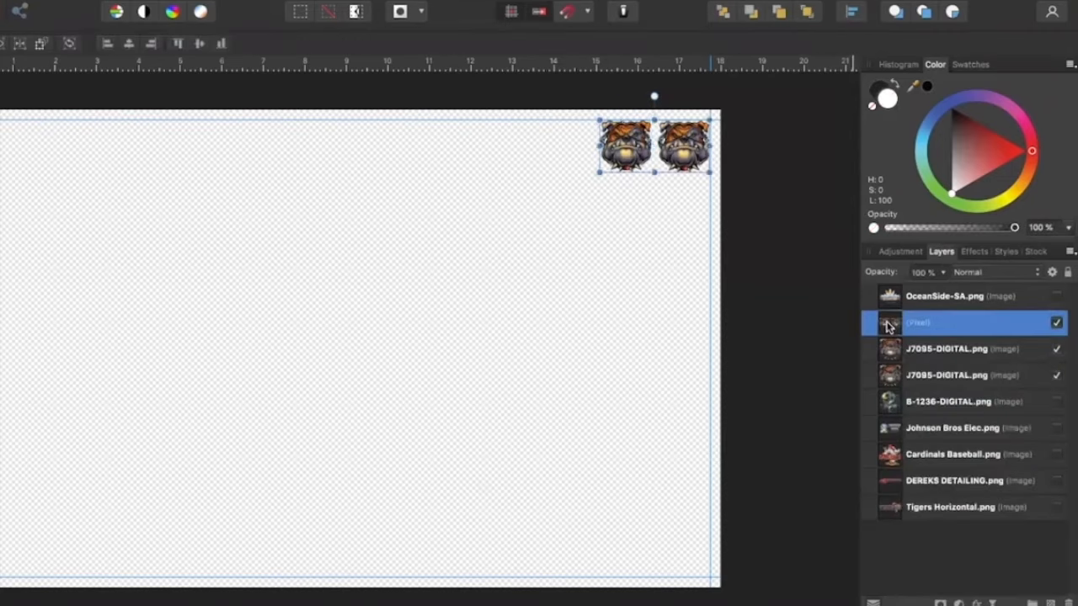
Move the merged bulldog pair below the original pair and duplicate it twice to form a third and fourth row
mouse_move(678, 174)
left_mouse_down()
mouse_move(678, 210)
mouse_move(680, 192)
left_mouse_up()
right_click(892, 323)
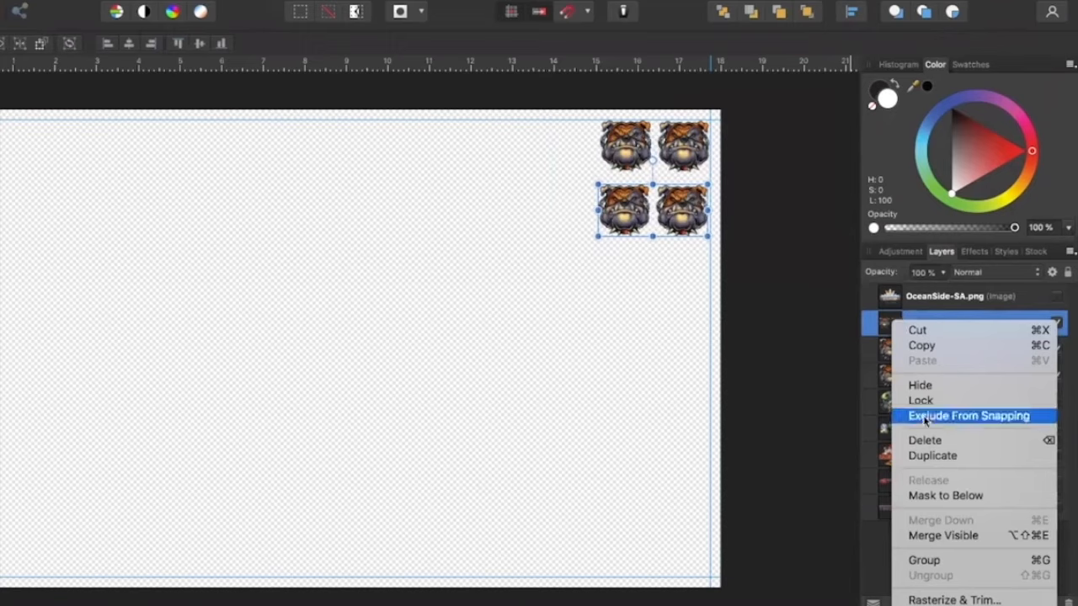
left_click(926, 456)
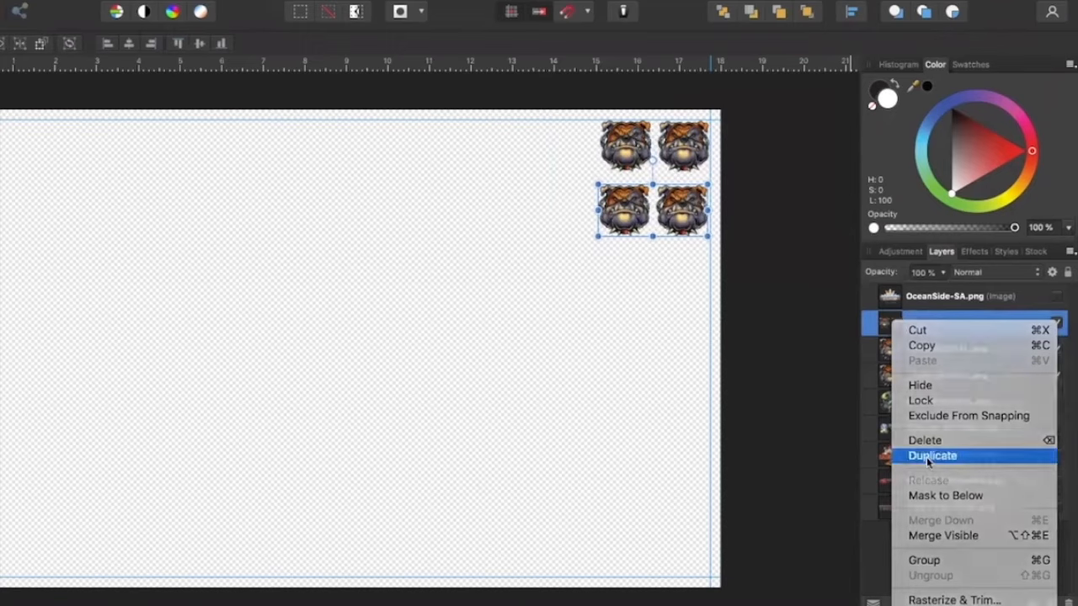
left_click_drag(662, 257, 665, 281)
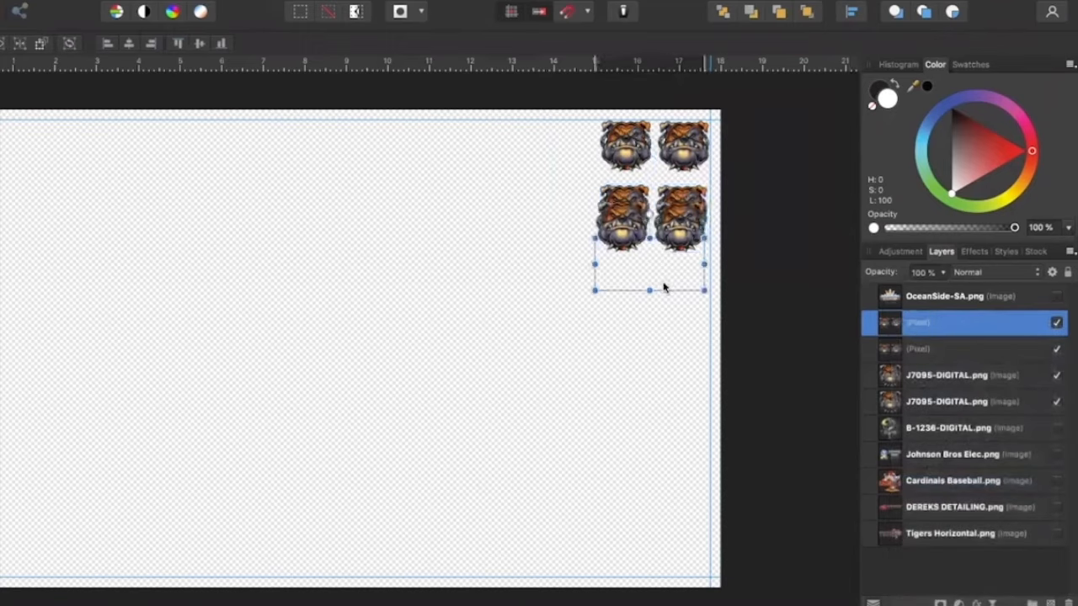
right_click(894, 322)
left_click(926, 457)
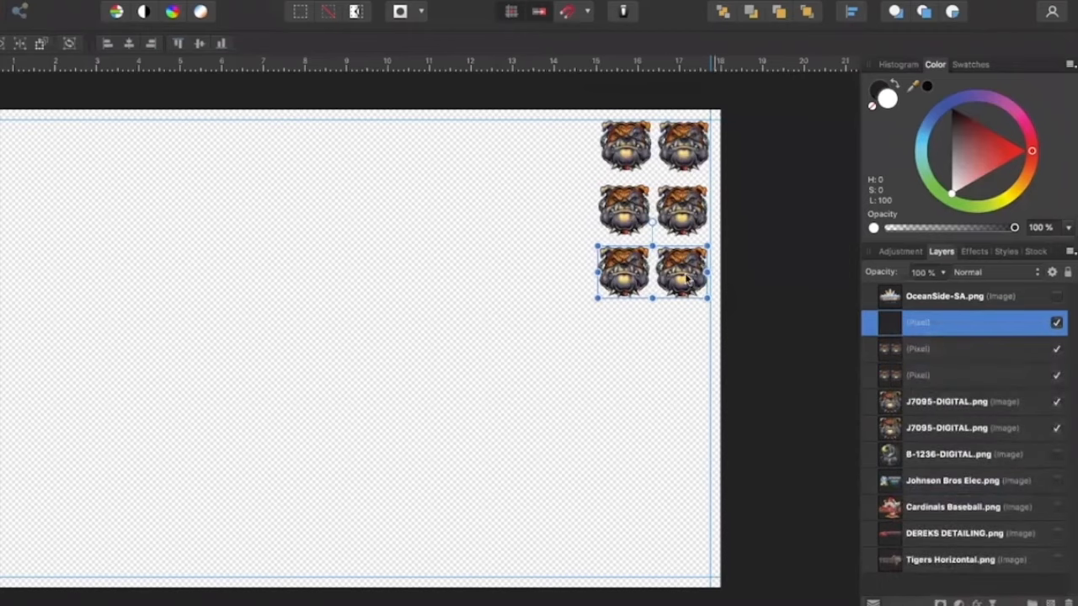
left_click_drag(686, 280, 671, 343)
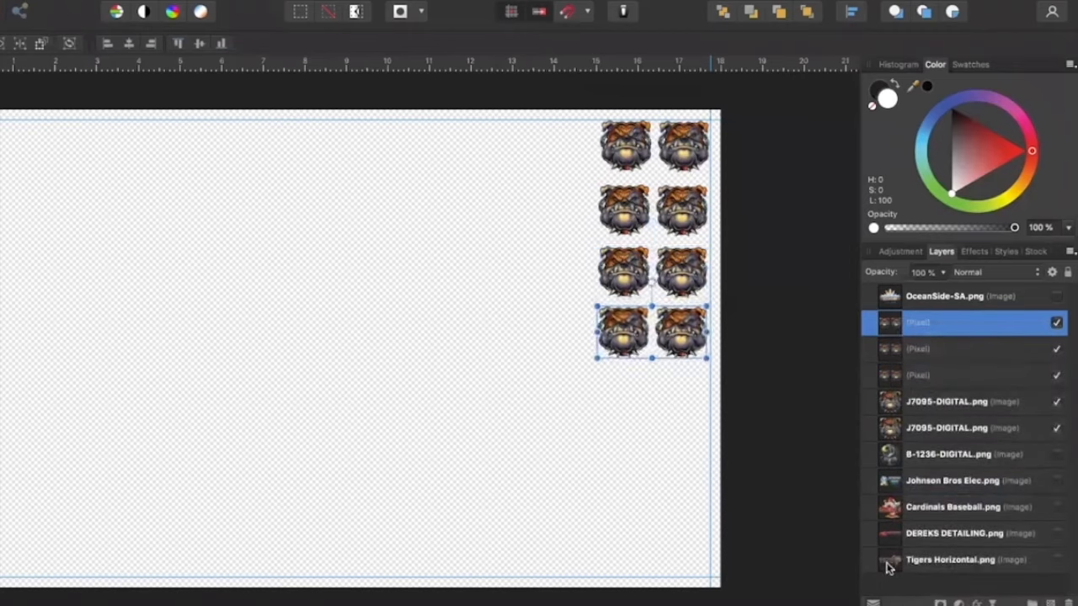
Show the Tigers Horizontal, OceanSide-SA, B-1236-DIGITAL, Johnson Bros Elec, Cardinals Baseball and DEREKS DETAILING layers again
left_click(1056, 560)
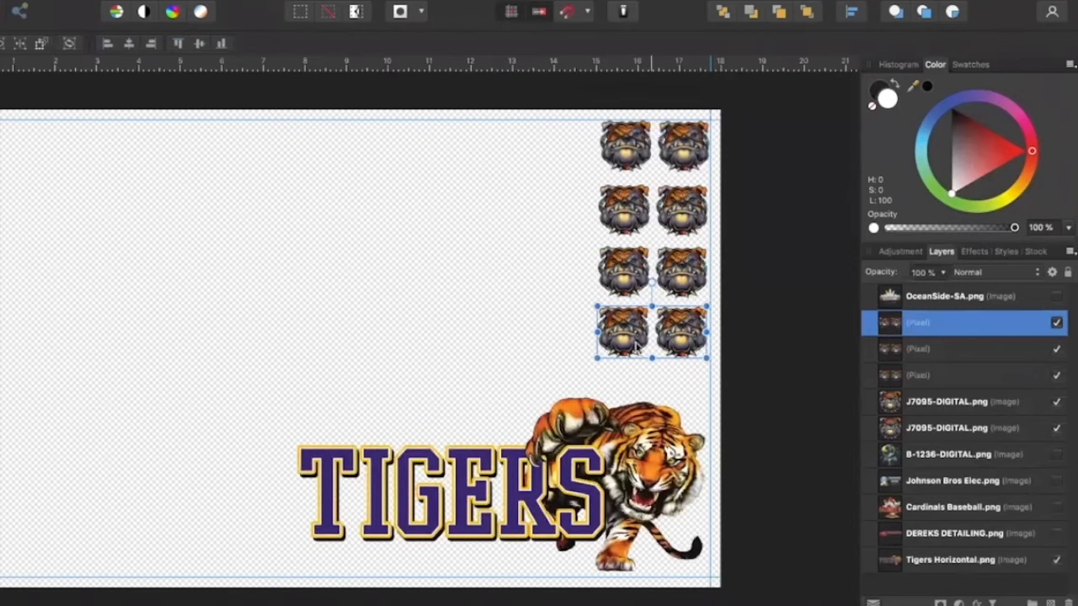
left_click(742, 344)
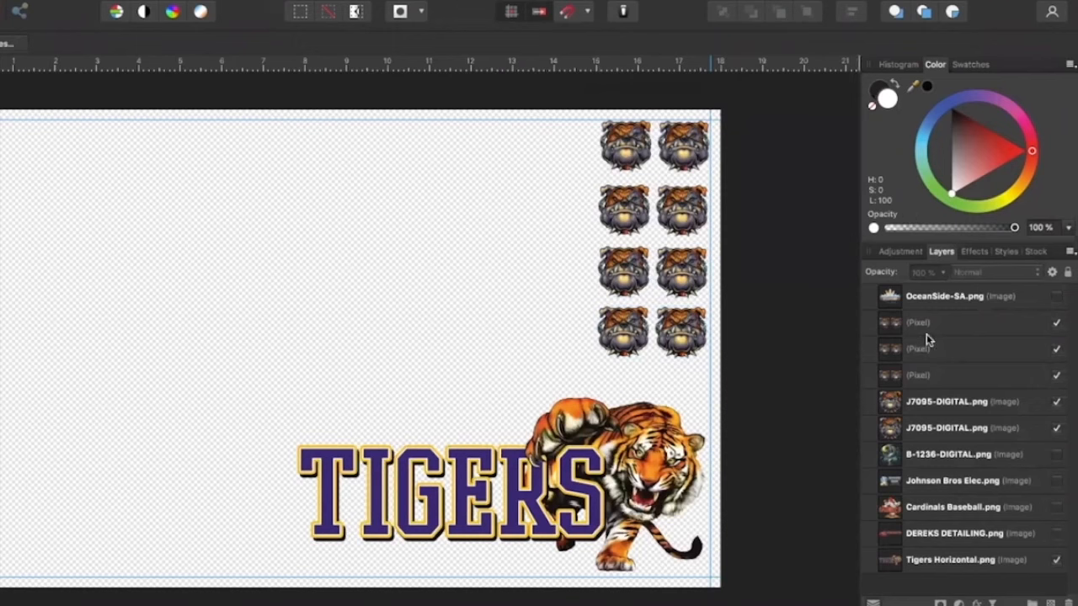
left_click(1057, 296)
left_click(1056, 454)
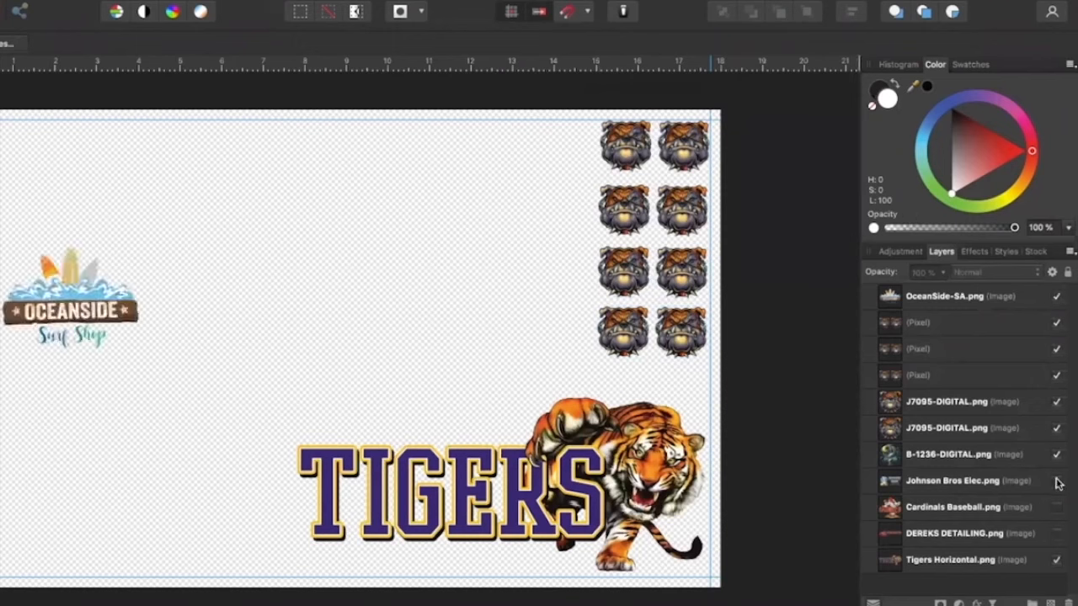
left_click(1054, 481)
left_click(1057, 507)
left_click(1056, 480)
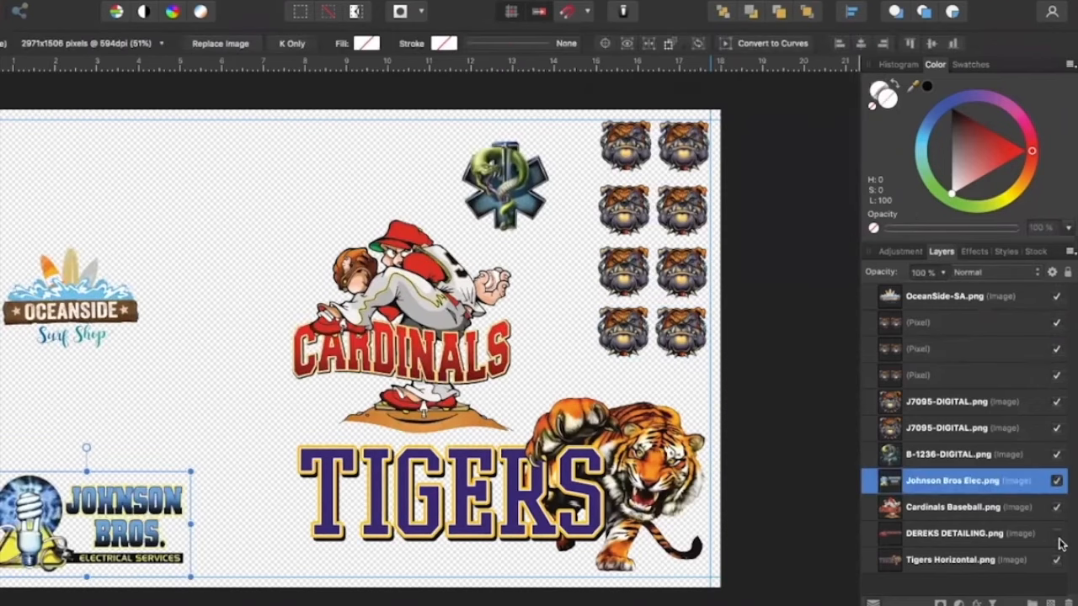
left_click(1057, 532)
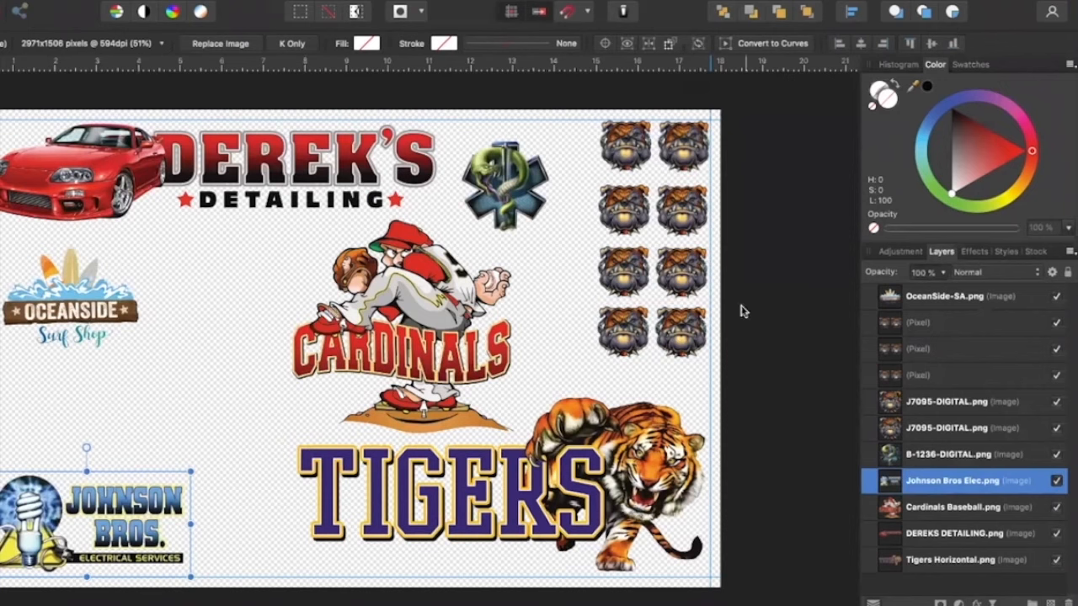
Duplicate the Johnson Bros Elec layer and position the copy directly above the original
right_click(899, 485)
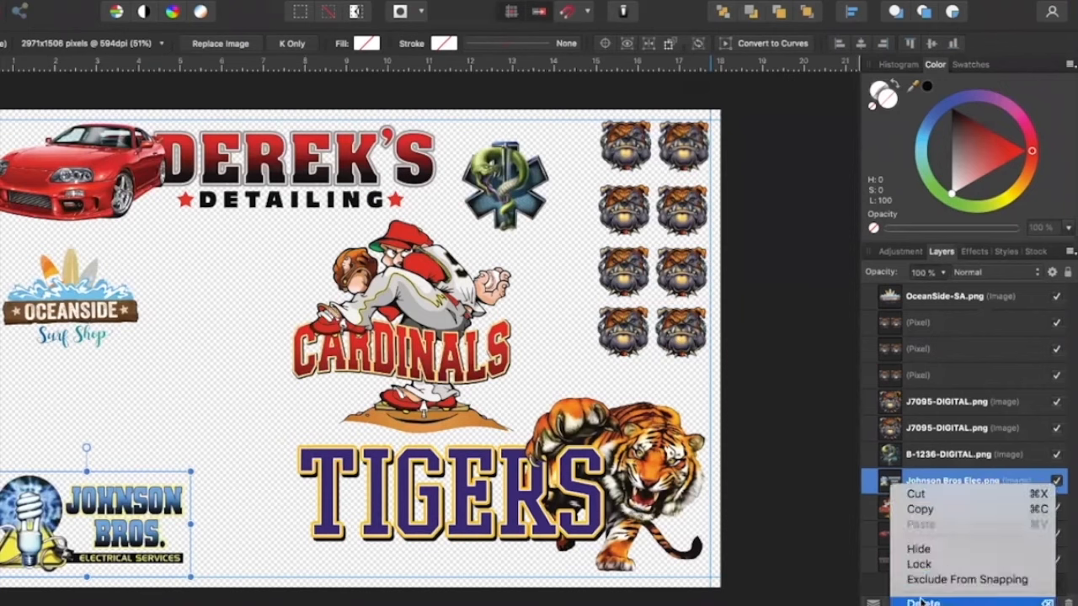
scroll(926, 579, "down", 3)
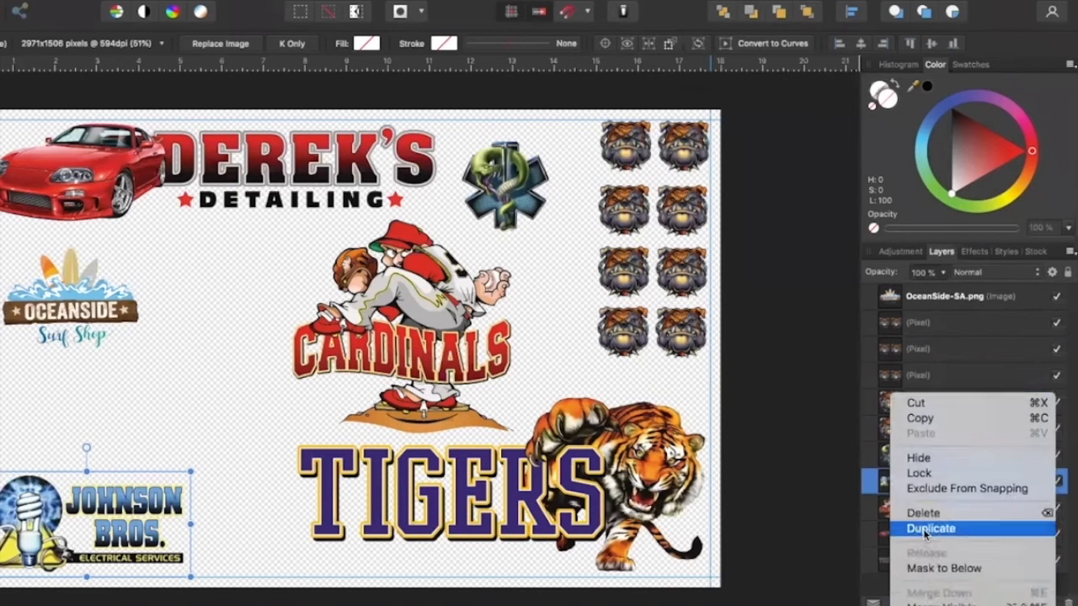
left_click(925, 532)
left_click_drag(135, 524, 130, 415)
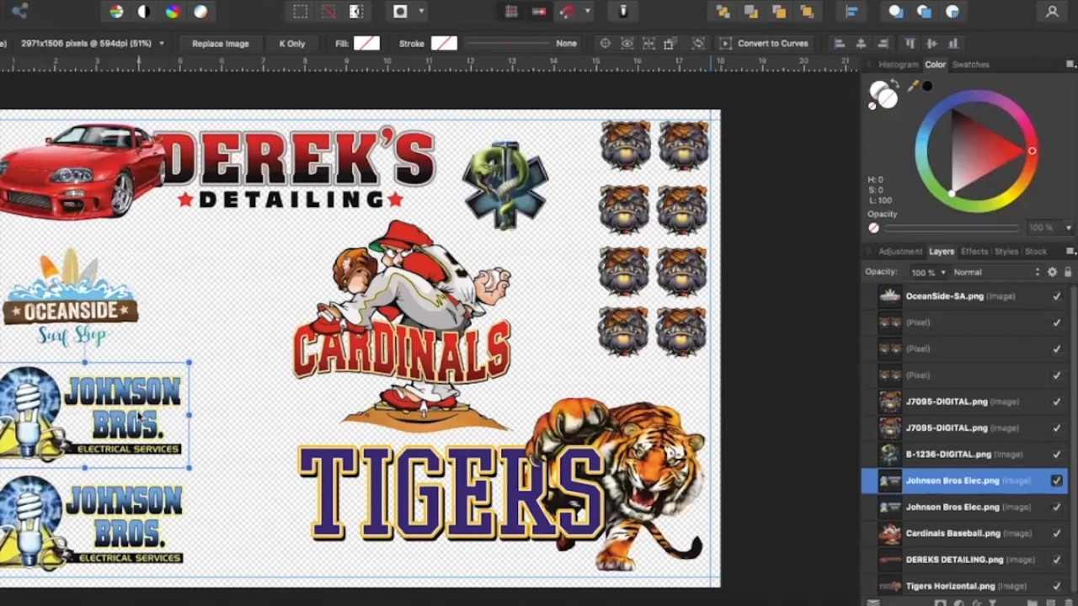
Nudge the OceanSide logo up slightly, duplicate it and place the copy directly to its right
left_click(95, 290)
left_click_drag(93, 303, 89, 296)
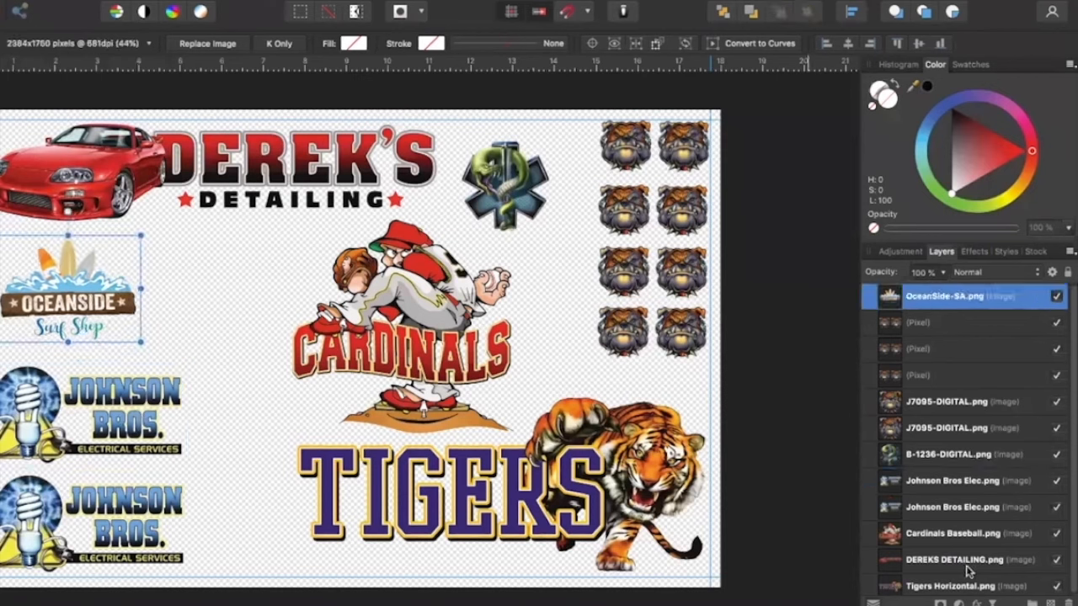
right_click(890, 295)
left_click(934, 429)
left_click_drag(73, 306, 229, 301)
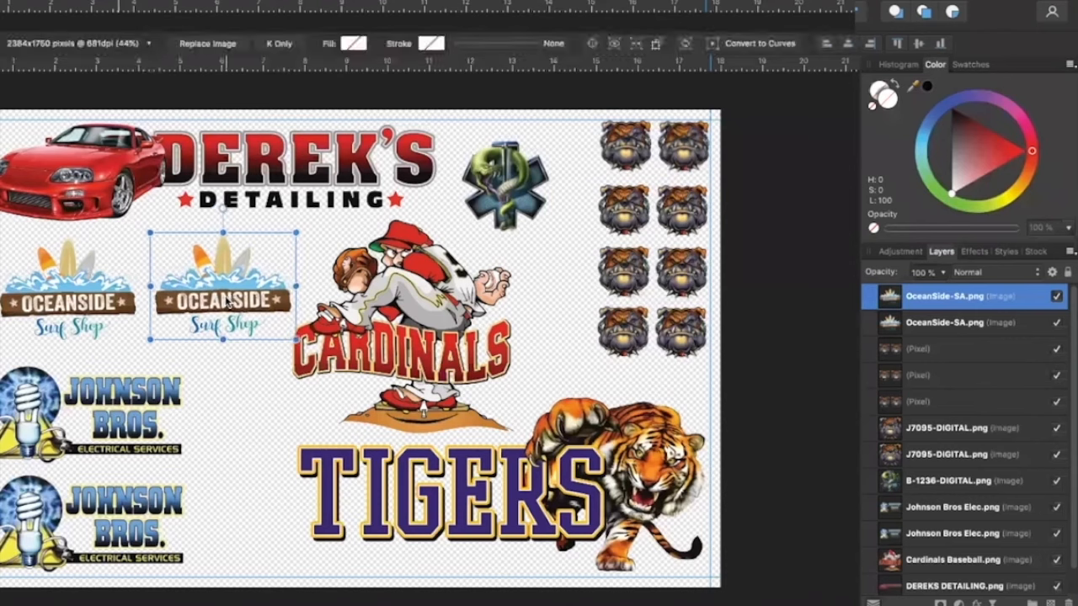
Rotate the original OceanSide logo 90° clockwise and move it left, between the Derek's Detailing car and the upper Johnson Bros logo
left_click(93, 293)
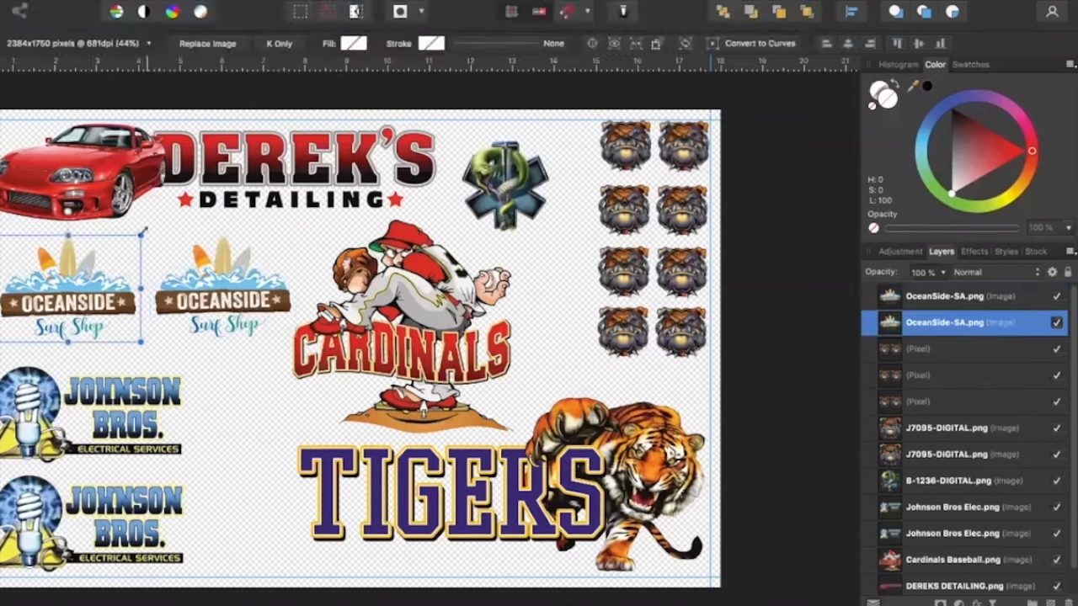
left_click_drag(146, 227, 163, 266)
left_click_drag(156, 328, 116, 365)
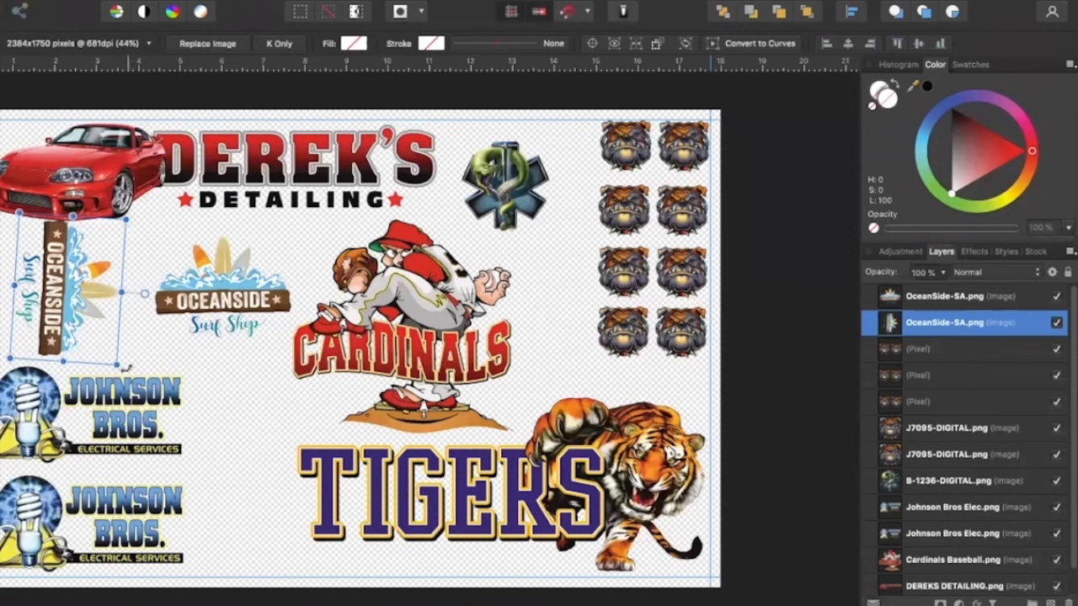
left_click_drag(119, 370, 124, 365)
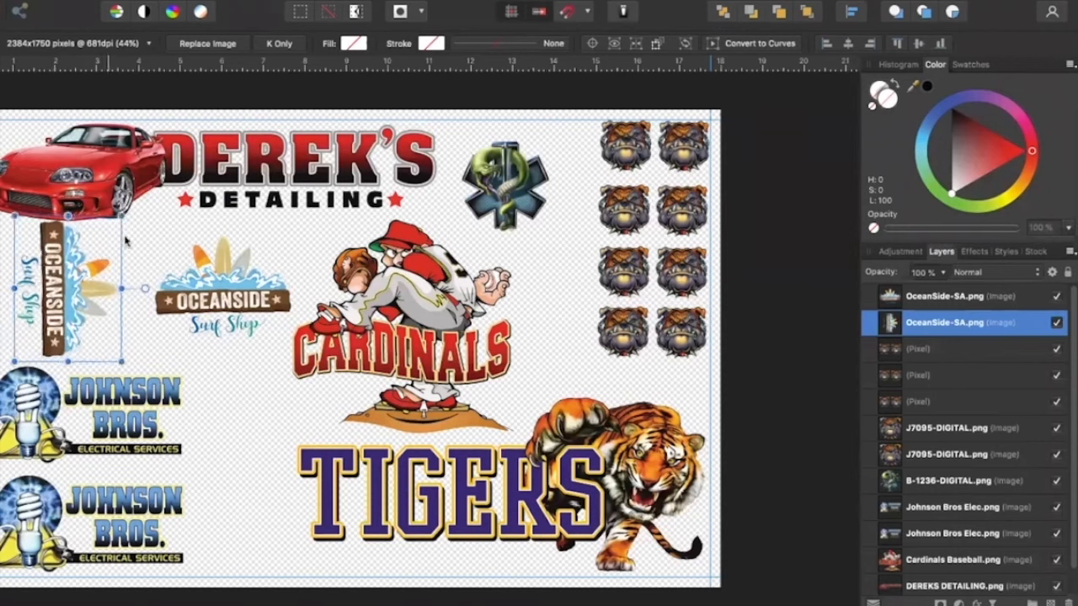
left_click(130, 291)
left_click_drag(66, 304, 35, 308)
Rotate the OceanSide copy 90° clockwise and move it beside the first rotated logo
left_click(268, 288)
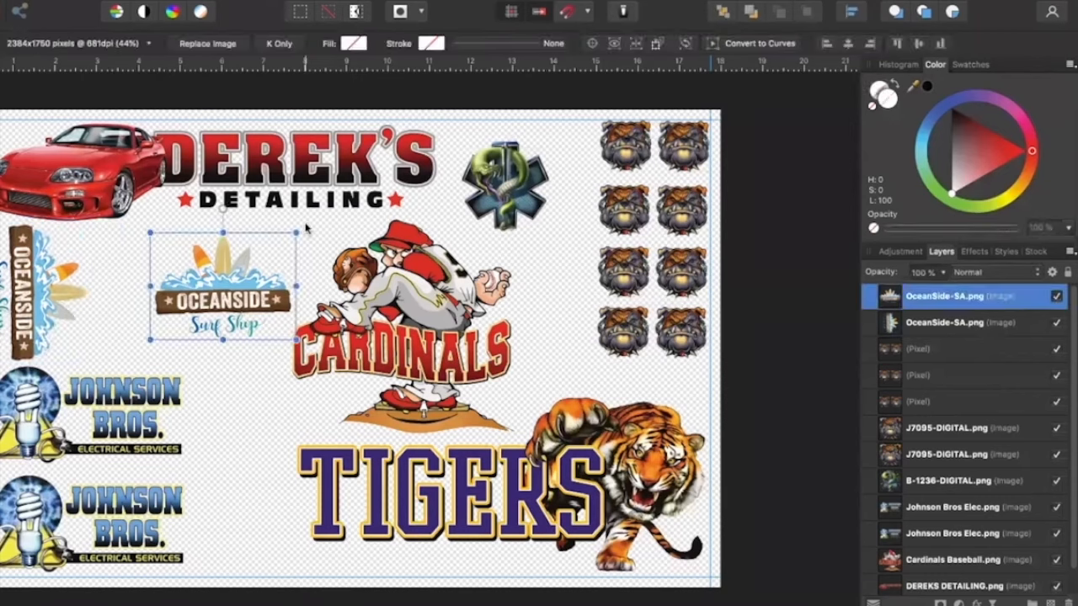
left_click_drag(301, 226, 281, 365)
left_click_drag(219, 292, 143, 294)
left_click(173, 313)
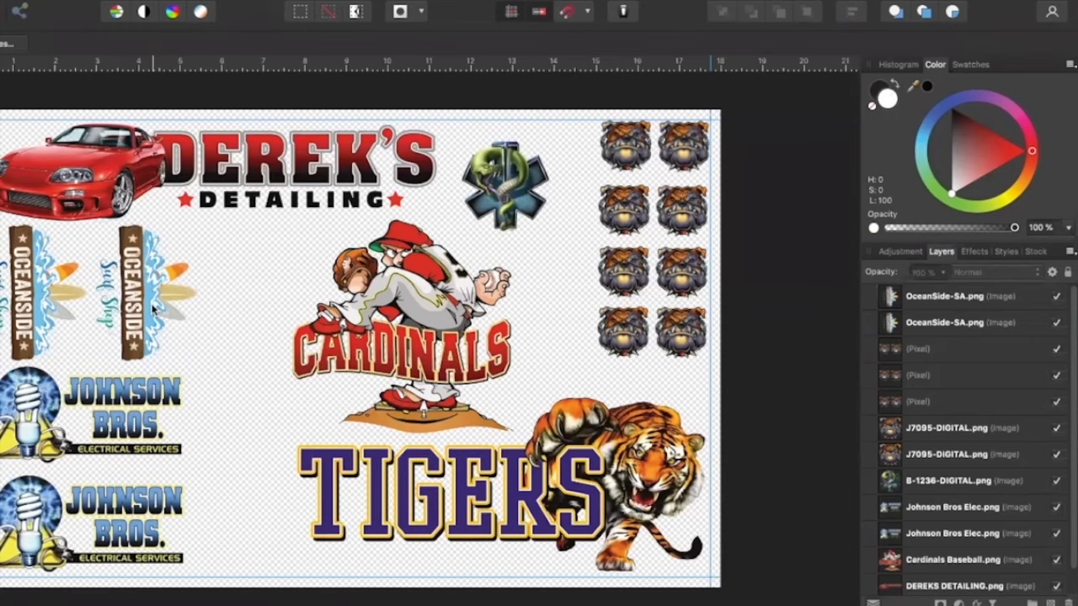
left_click(153, 310)
Rotate the Cardinals Baseball image 180° and shift it slightly right, above the Tigers lettering
mouse_move(400, 351)
left_mouse_down()
mouse_move(432, 350)
mouse_move(414, 351)
left_mouse_up()
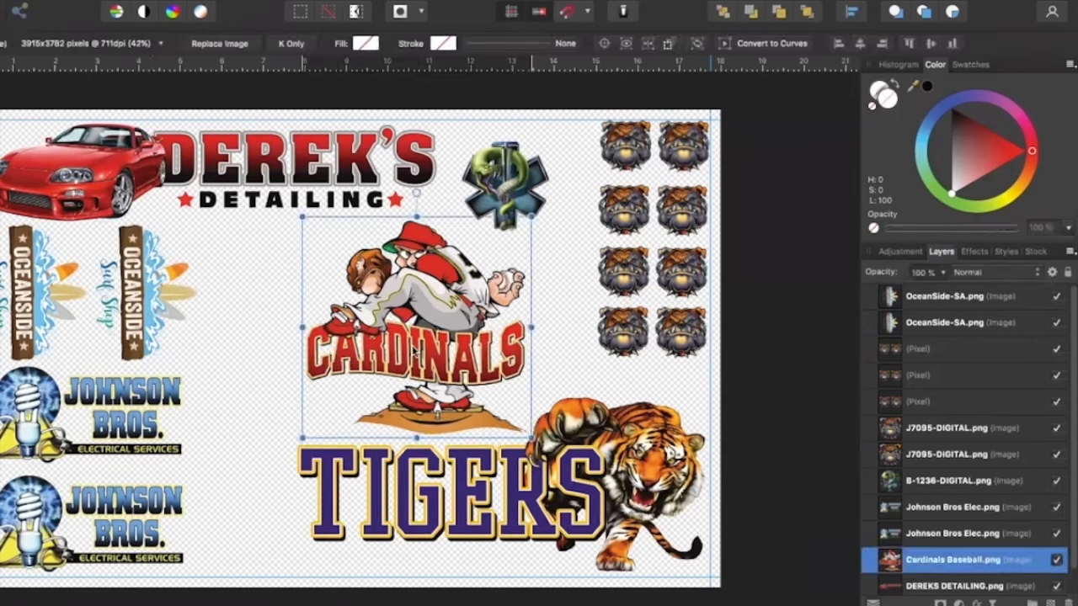
left_click_drag(539, 300, 333, 408)
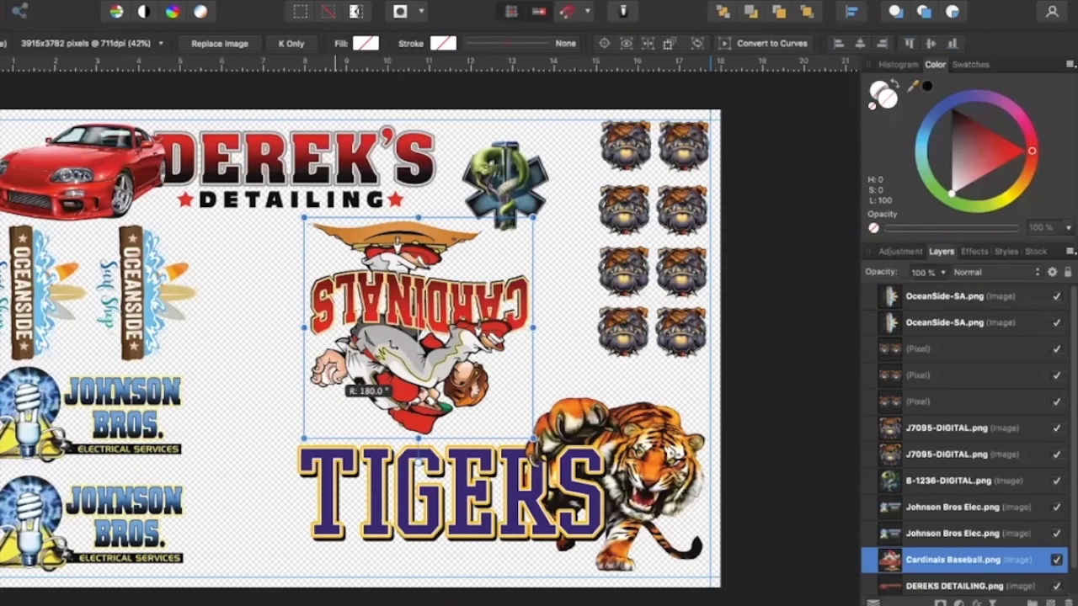
left_click_drag(447, 367, 457, 368)
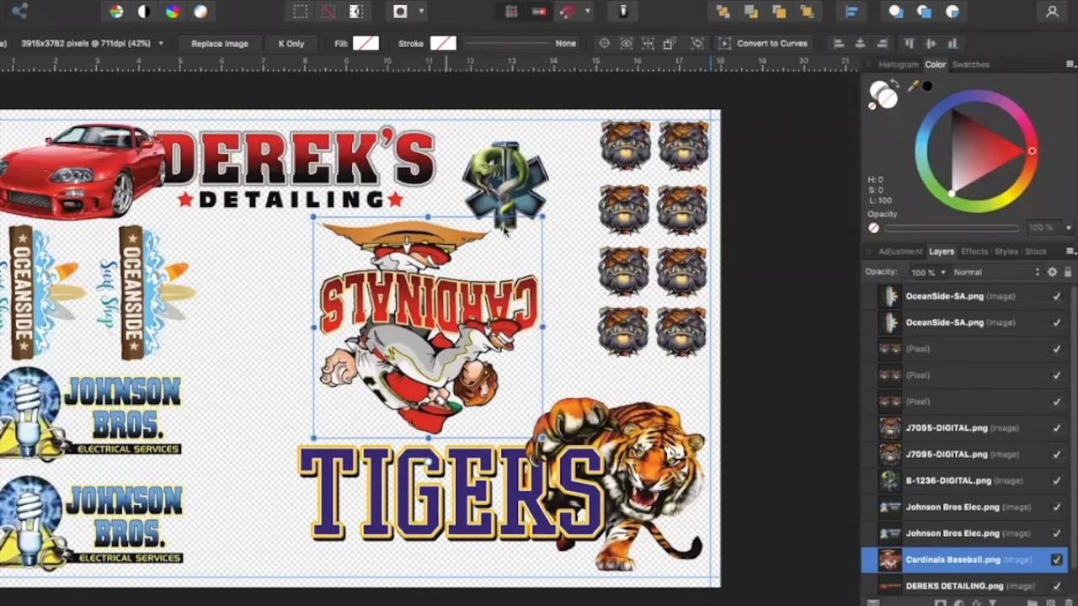
left_click(230, 363)
Duplicate the second rotated OceanSide logo and place the copy between it and the Cardinals image
left_click(131, 295)
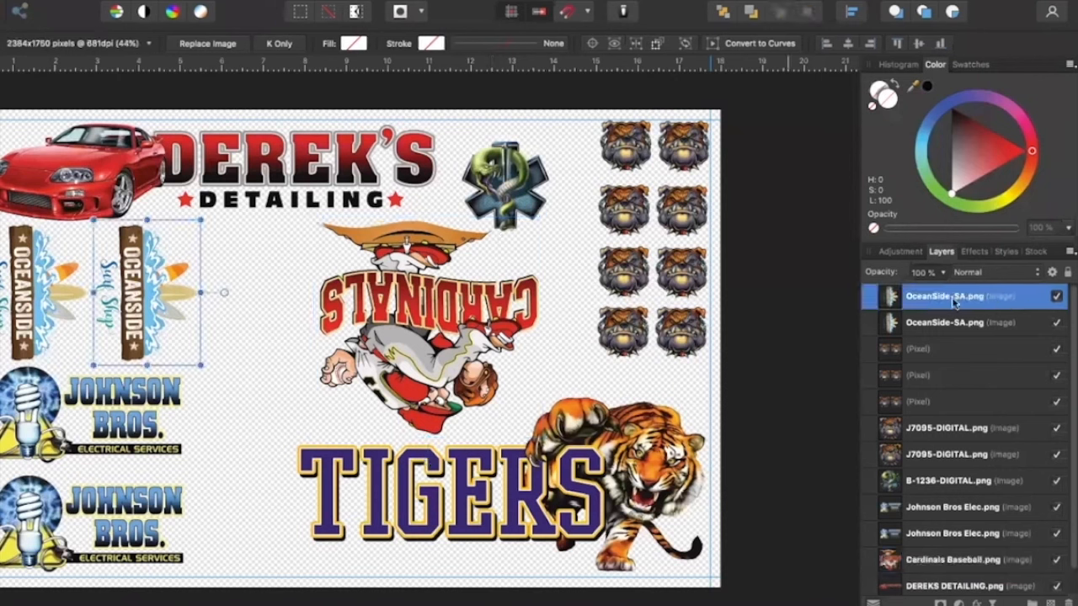
right_click(895, 302)
left_click(934, 430)
left_click_drag(148, 304, 259, 303)
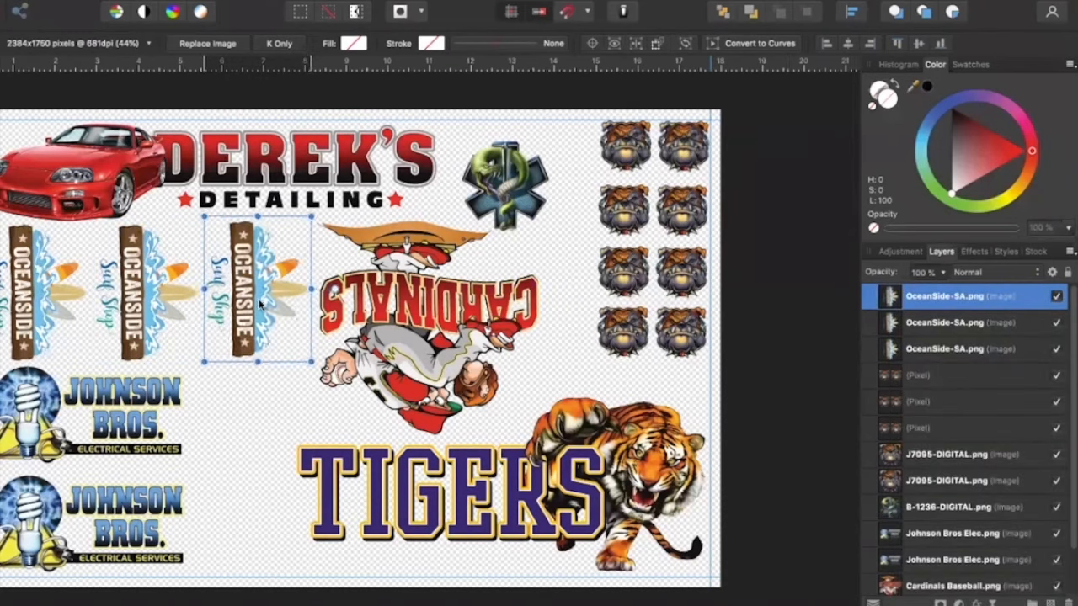
left_click(235, 412)
Shift the B-1236-DIGITAL emblem right, then duplicate it and place the copy beside the upper Johnson Bros logo
left_click_drag(503, 180, 520, 180)
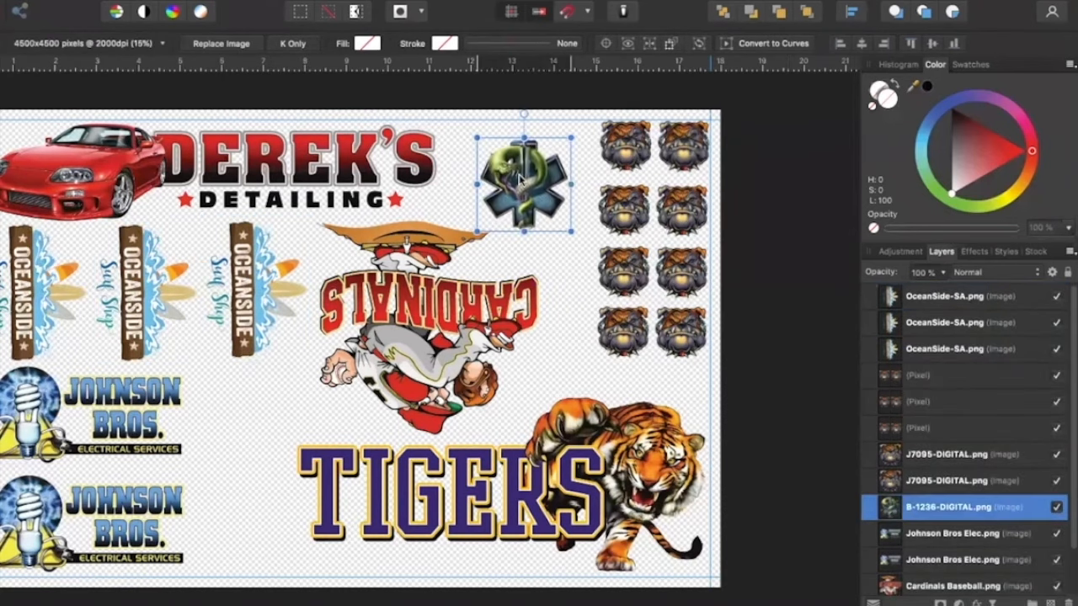
right_click(892, 505)
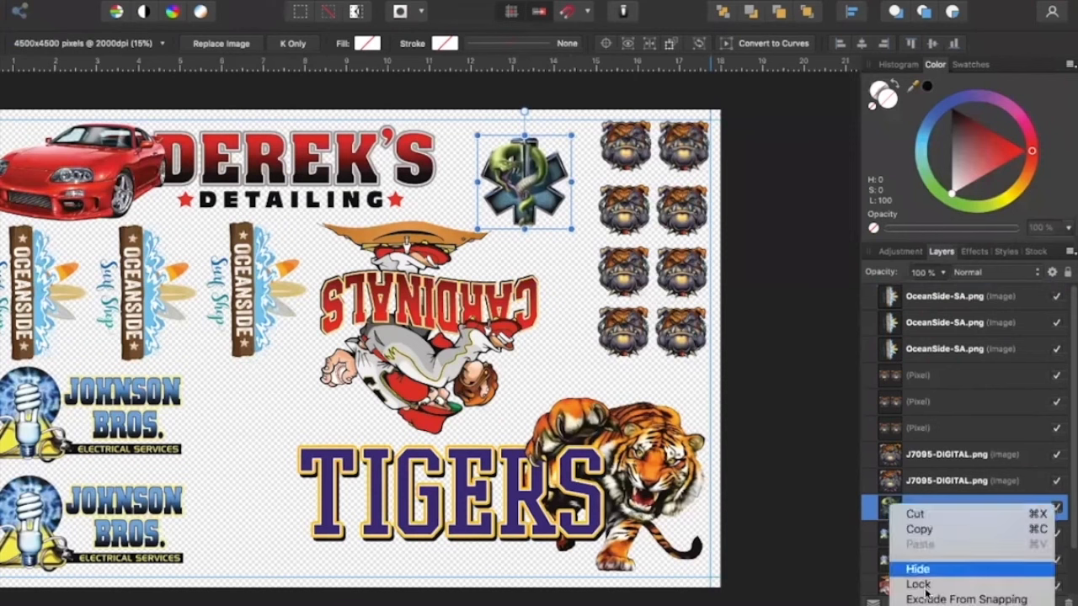
left_click(930, 533)
left_click_drag(527, 193, 248, 432)
Duplicate the B-1236-DIGITAL emblem beside the upper Johnson Bros logo
right_click(891, 511)
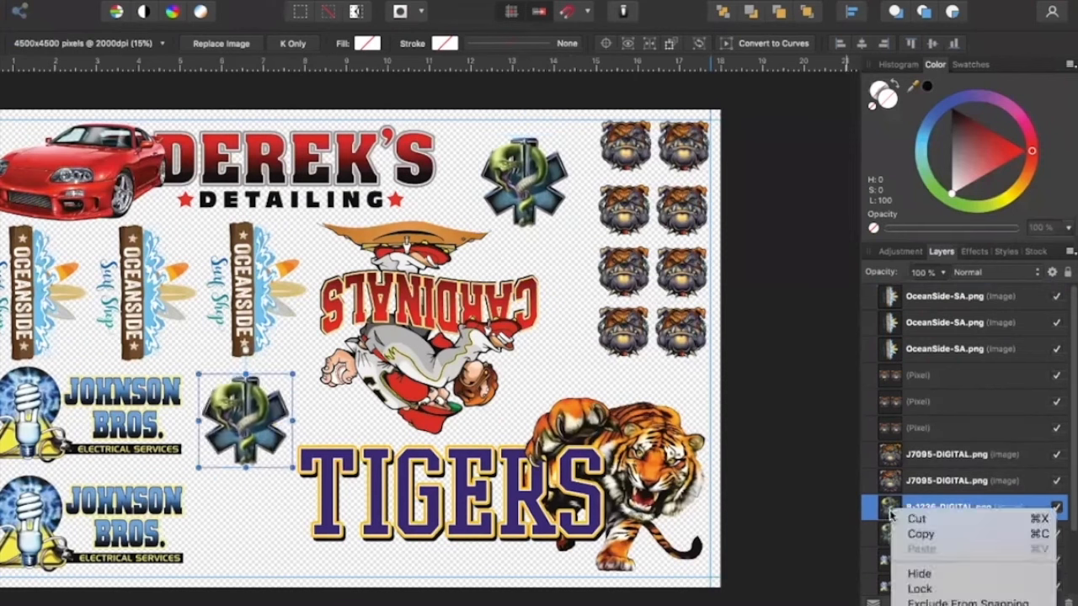
left_click(921, 568)
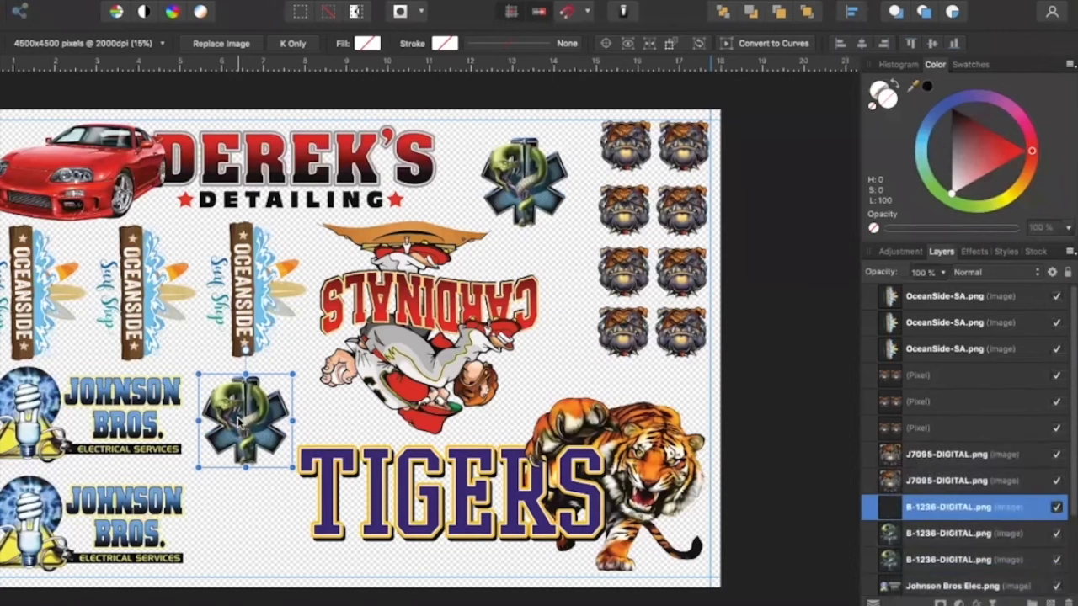